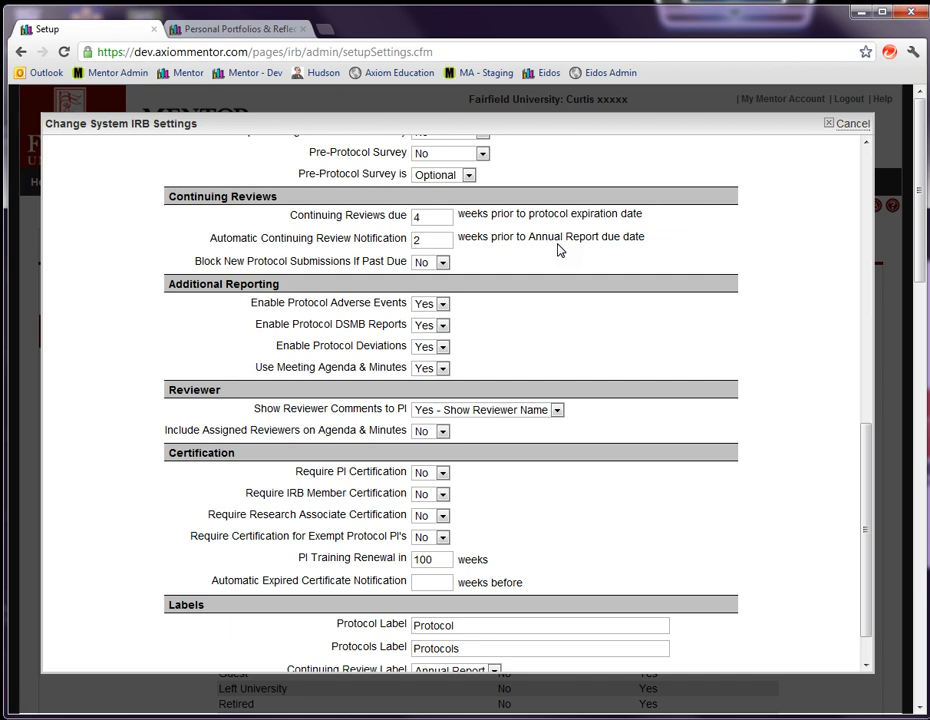
# Step: Set Block New Protocol Submissions If Past Due to Yes in the Continuing Reviews settings
pyautogui.click(427, 217)
pyautogui.click(415, 240)
pyautogui.doubleClick(415, 240)
pyautogui.doubleClick(427, 239)
pyautogui.click(446, 233)
pyautogui.click(444, 265)
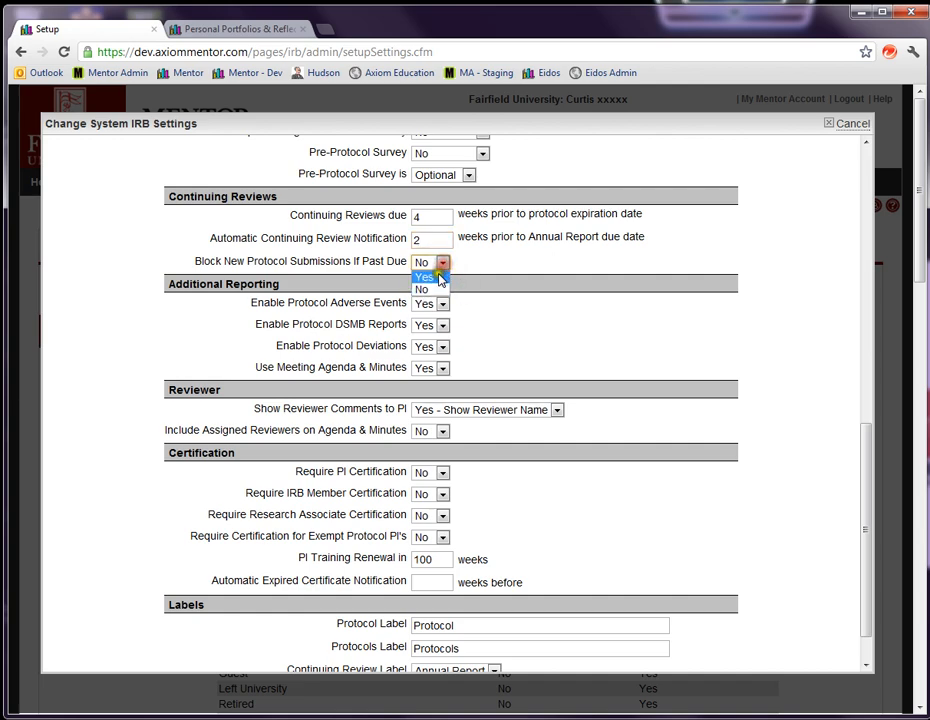
pyautogui.click(456, 294)
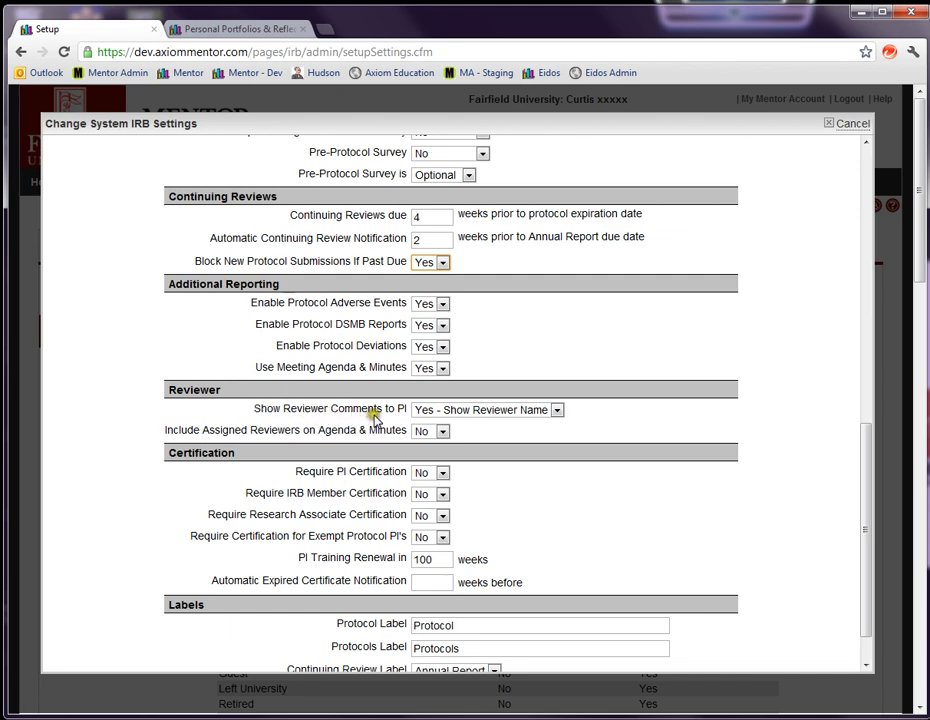
# Step: Check the options for showing reviewer comments to the PI and including assigned reviewers on the agenda and minutes
pyautogui.click(443, 411)
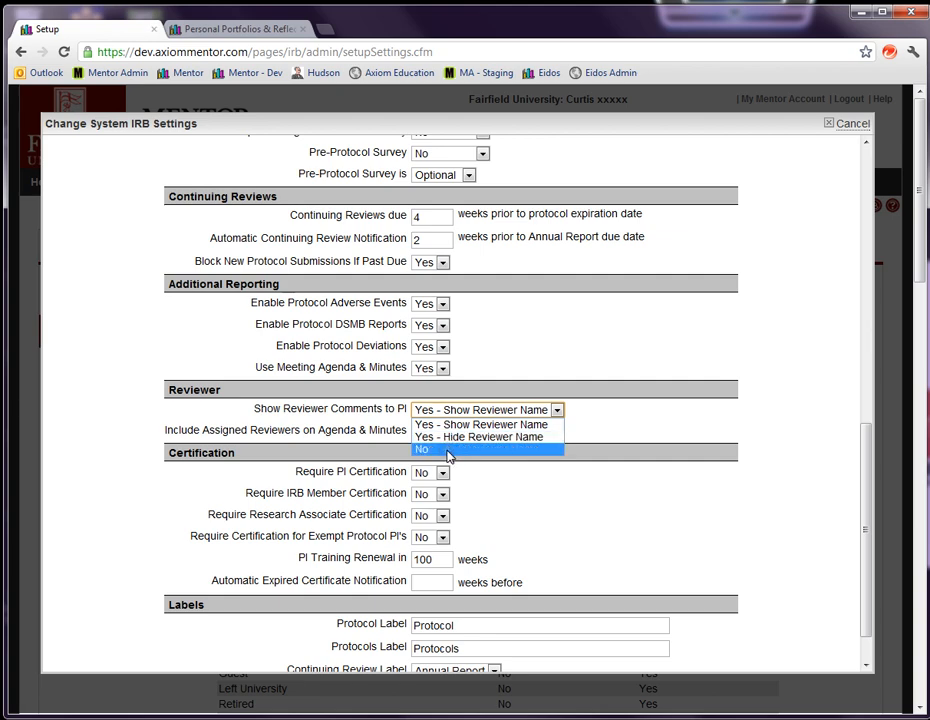
pyautogui.click(613, 430)
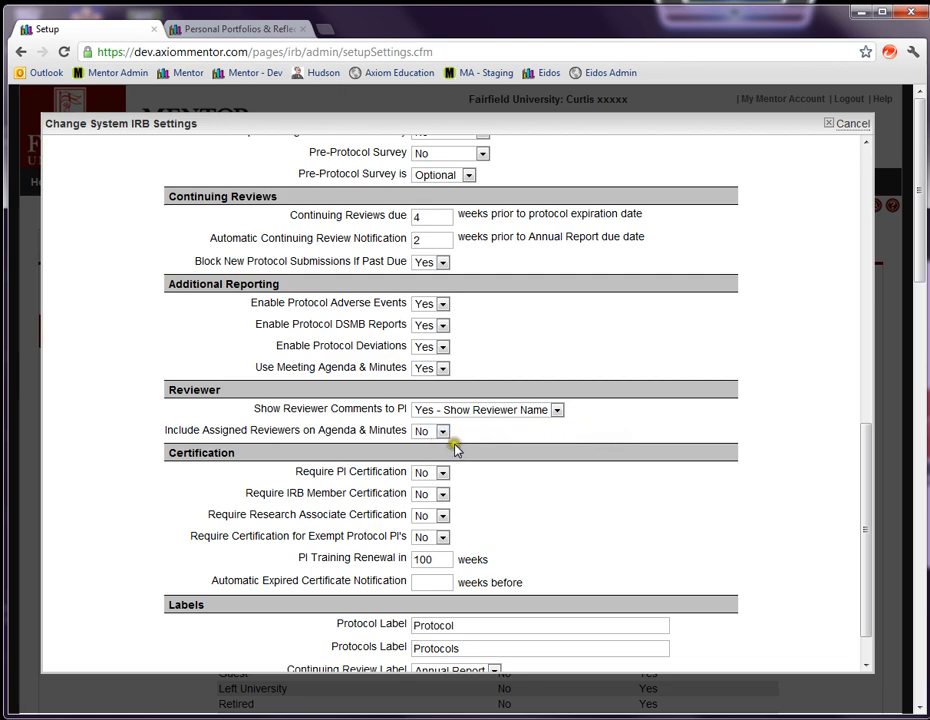
pyautogui.click(442, 433)
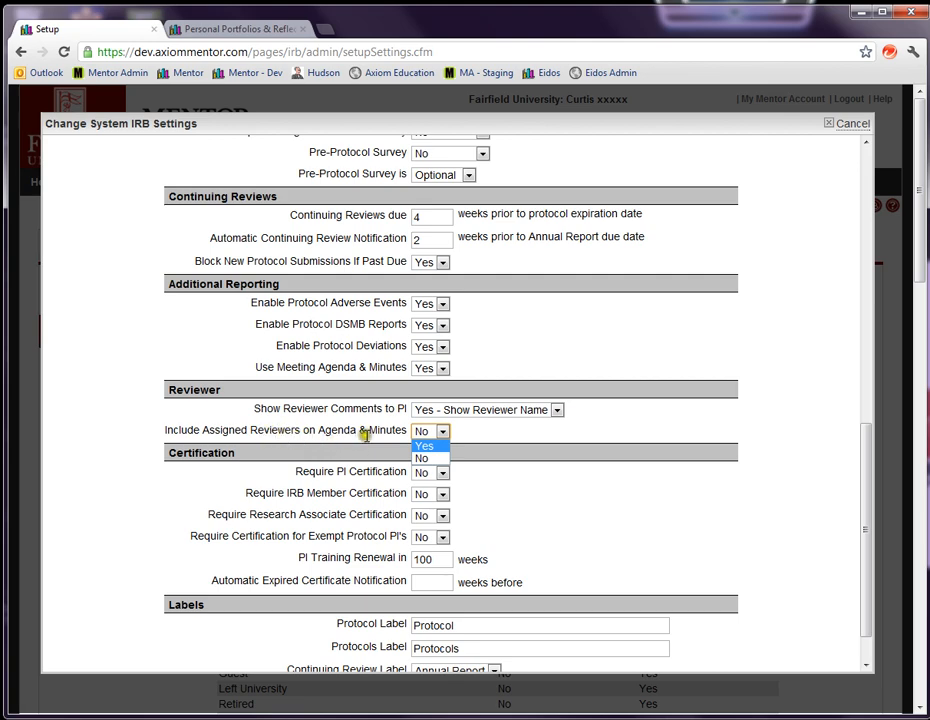
pyautogui.click(481, 428)
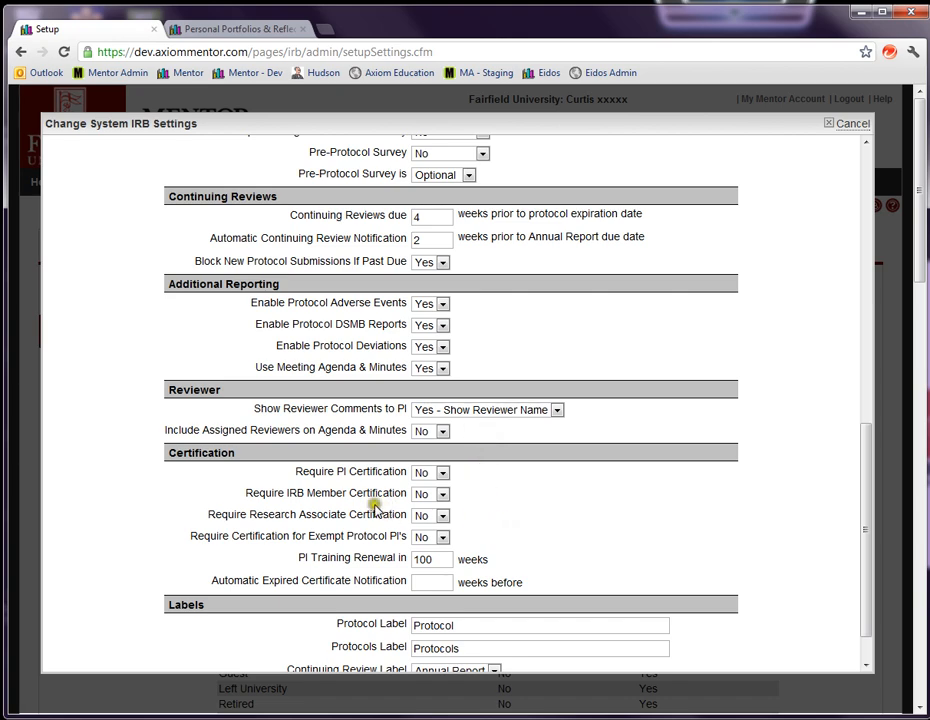
# Step: Check the PI certification and training renewal settings, and set Automatic Expired Certificate Notification to 4 weeks before
pyautogui.click(442, 474)
pyautogui.click(442, 474)
pyautogui.moveTo(433, 558); pyautogui.dragTo(407, 557)
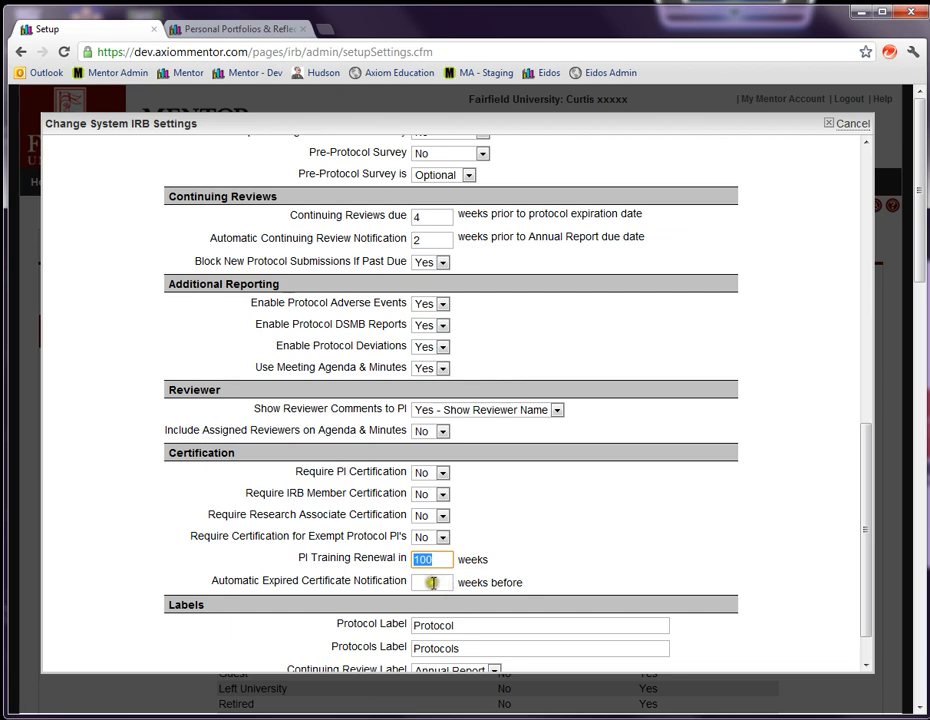
pyautogui.click(433, 583)
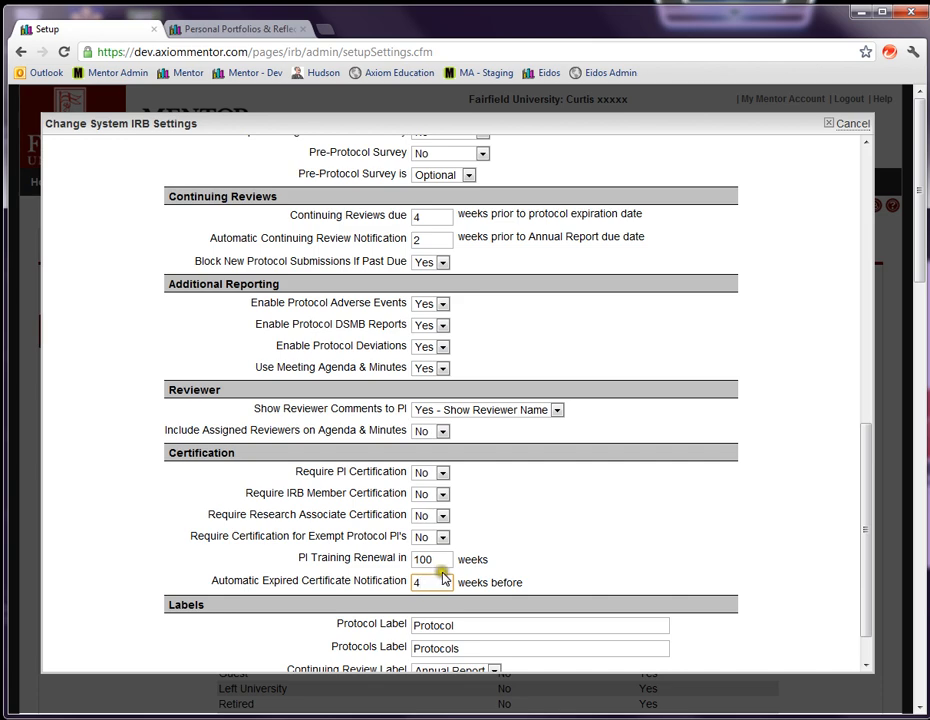
# Step: Set the Continuing Review Label to Cont. Review, then discard the IRB settings changes without saving
pyautogui.scroll(-2, 863, 486)
pyautogui.scroll(-1, 863, 486)
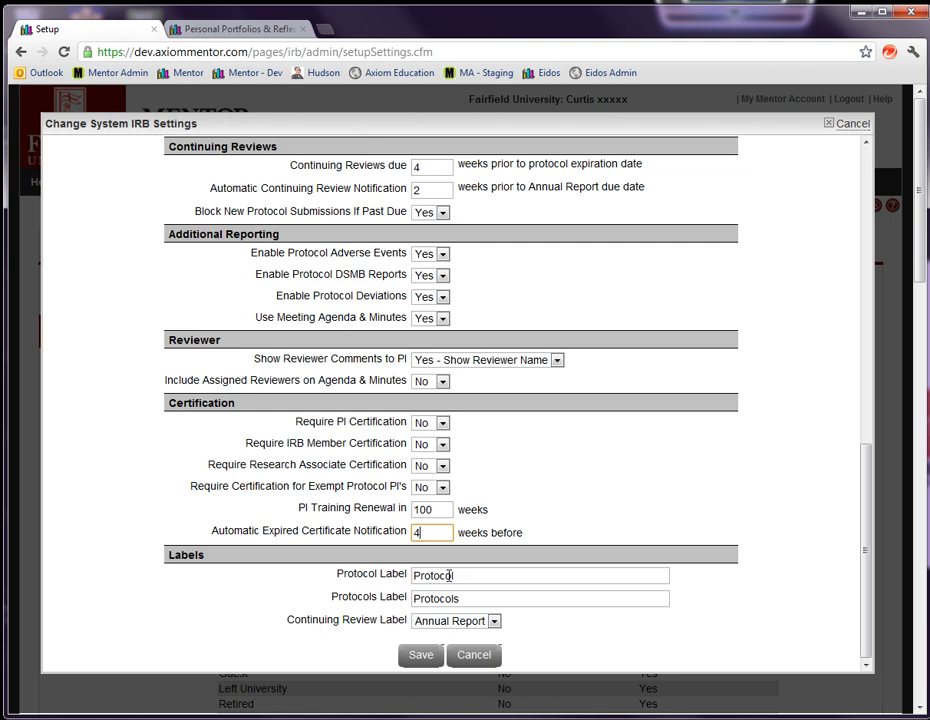
pyautogui.moveTo(449, 576); pyautogui.dragTo(414, 576)
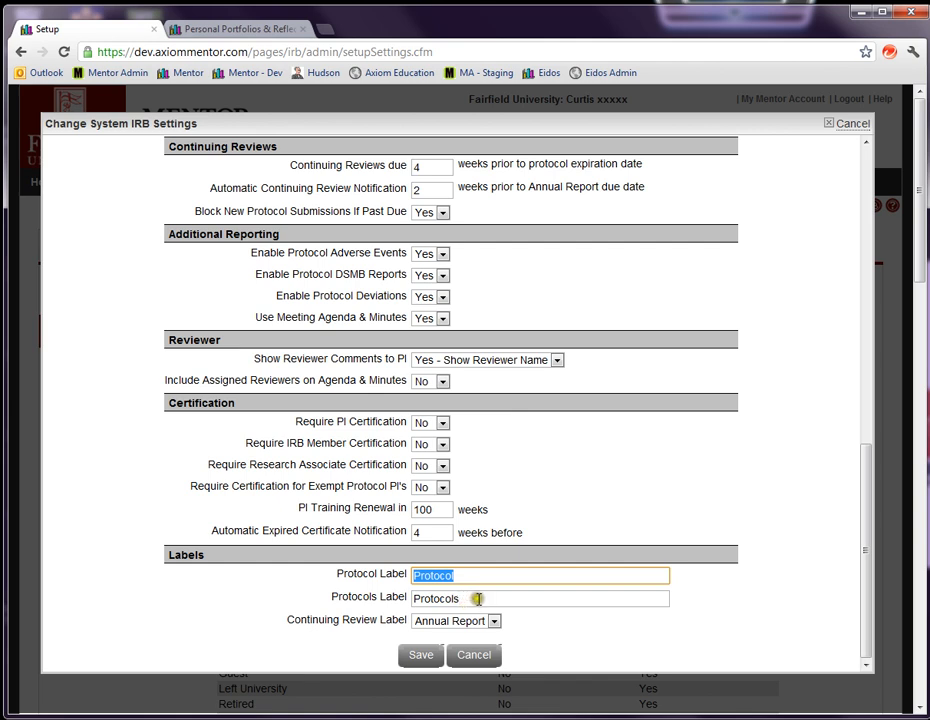
pyautogui.click(436, 621)
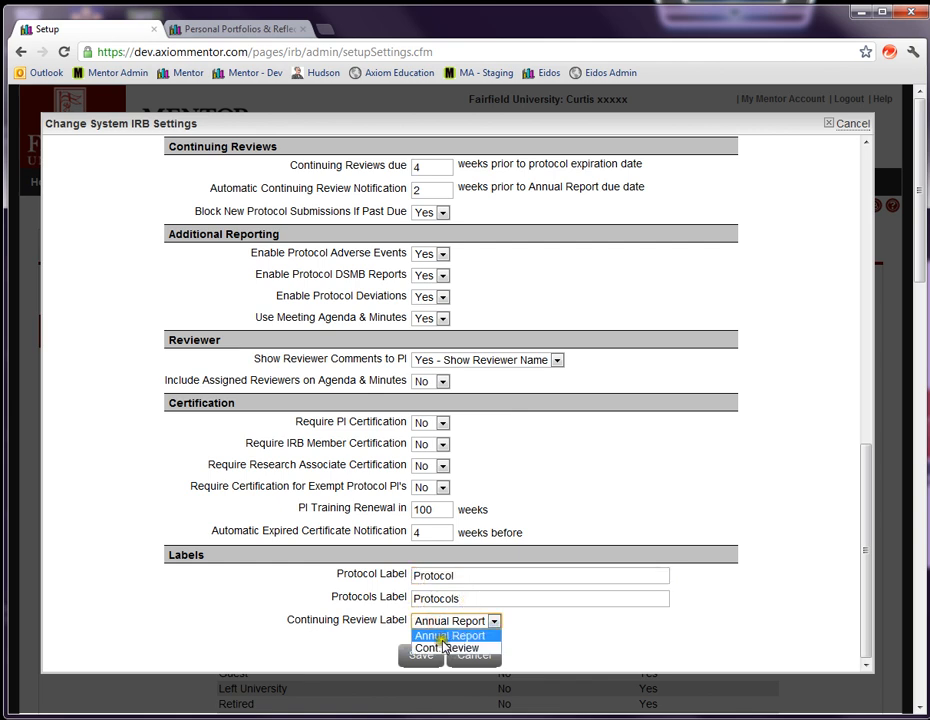
pyautogui.click(443, 648)
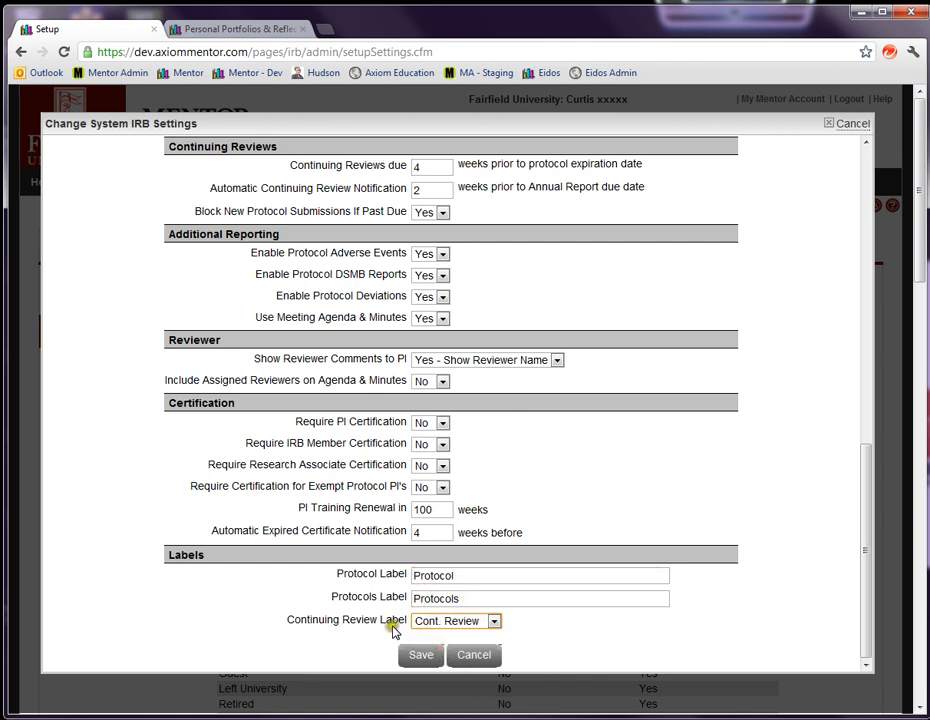
pyautogui.click(435, 625)
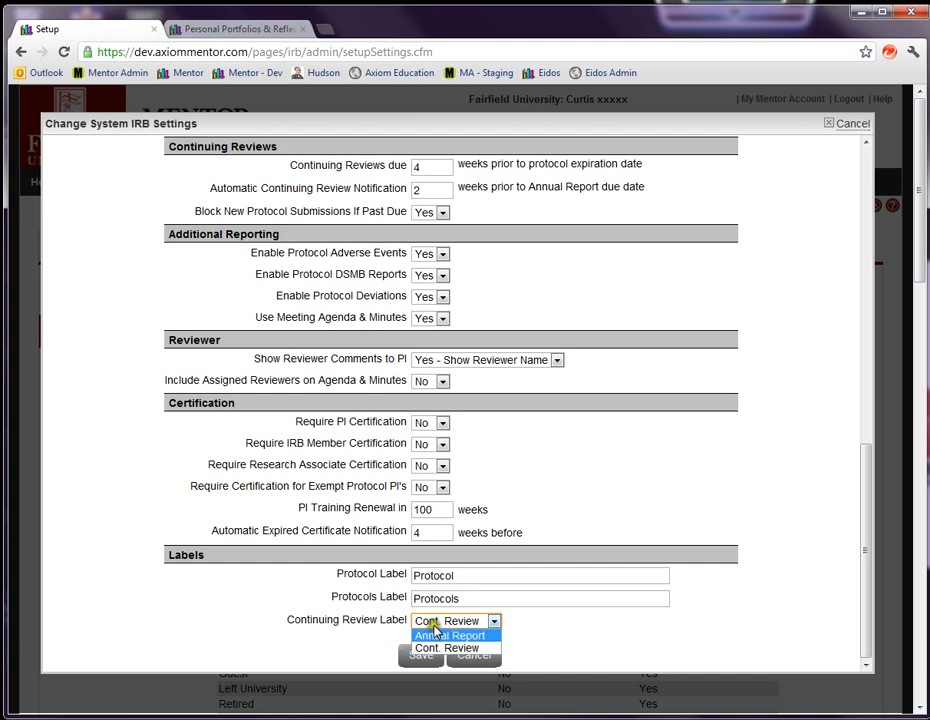
pyautogui.click(431, 648)
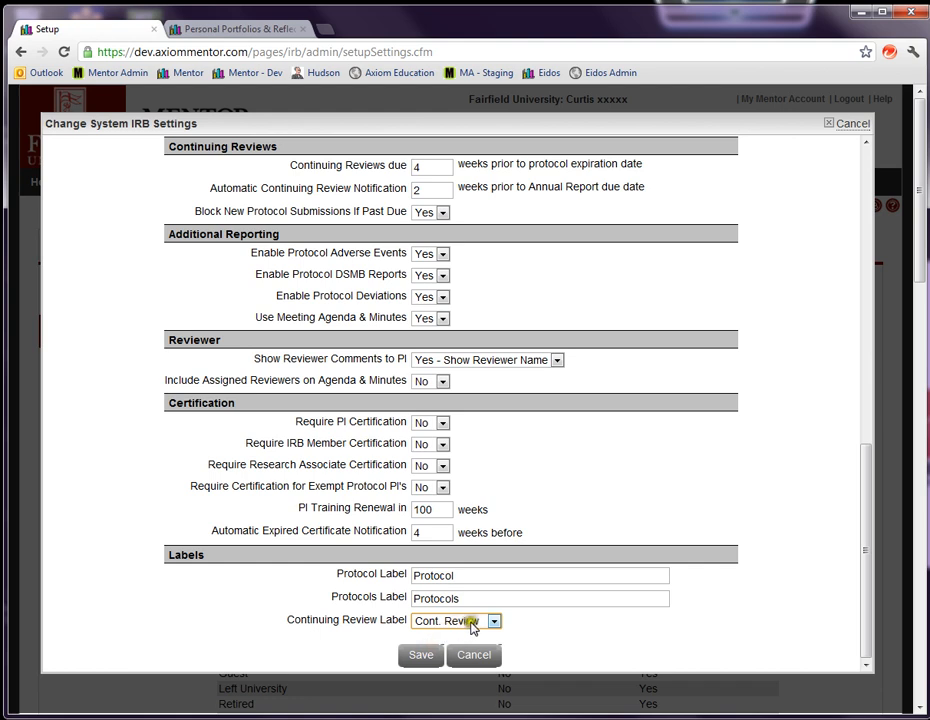
pyautogui.click(481, 625)
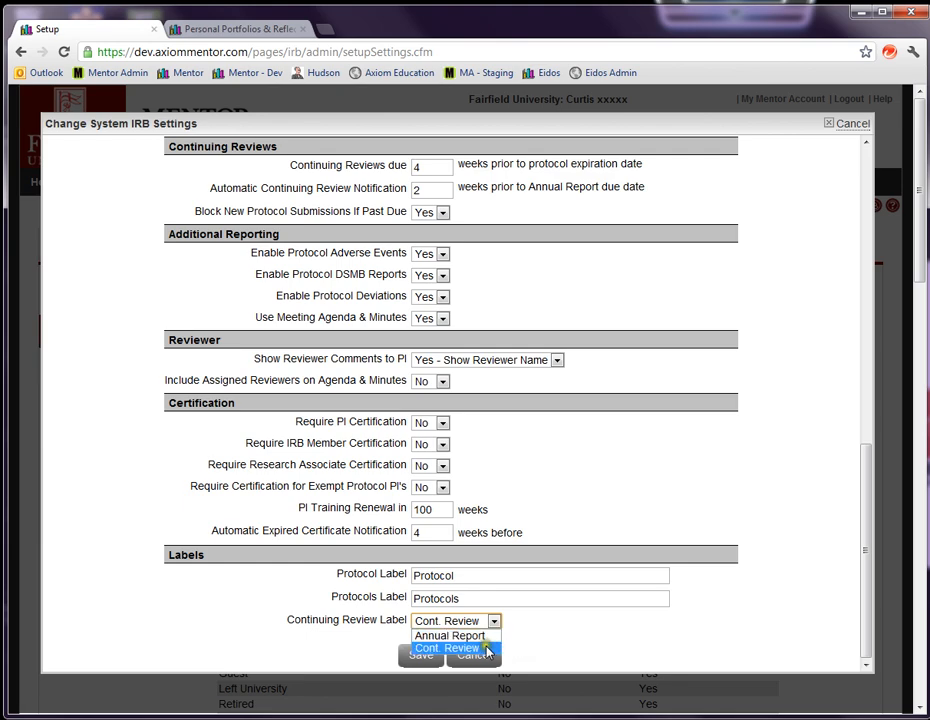
pyautogui.click(527, 640)
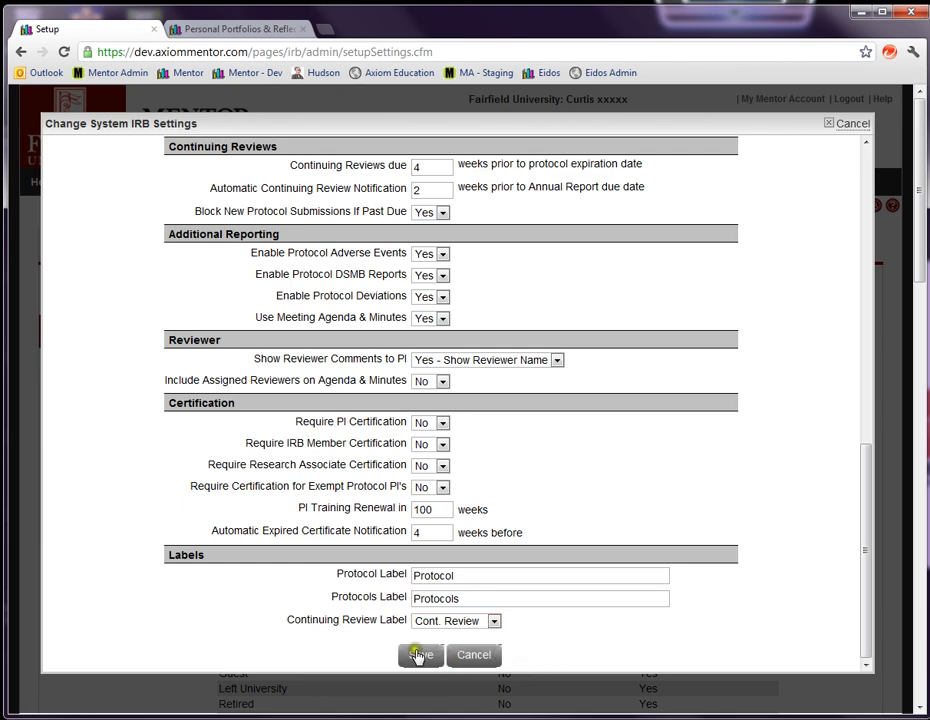
pyautogui.click(472, 657)
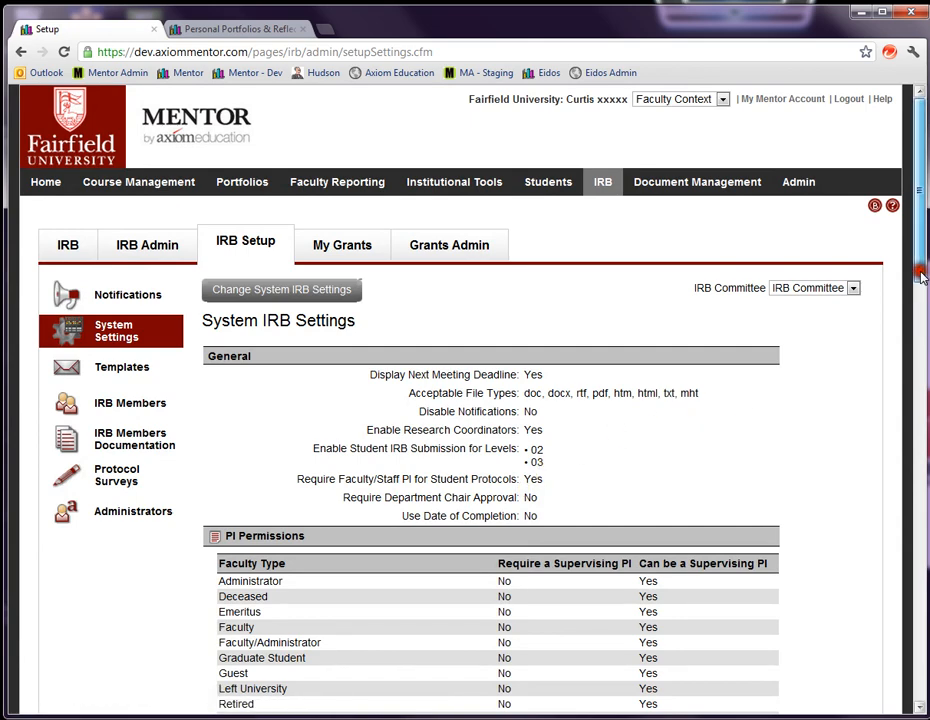
# Step: Display the Protocol Approved Notification template in the IRB message templates
pyautogui.moveTo(919, 259); pyautogui.dragTo(913, 334)
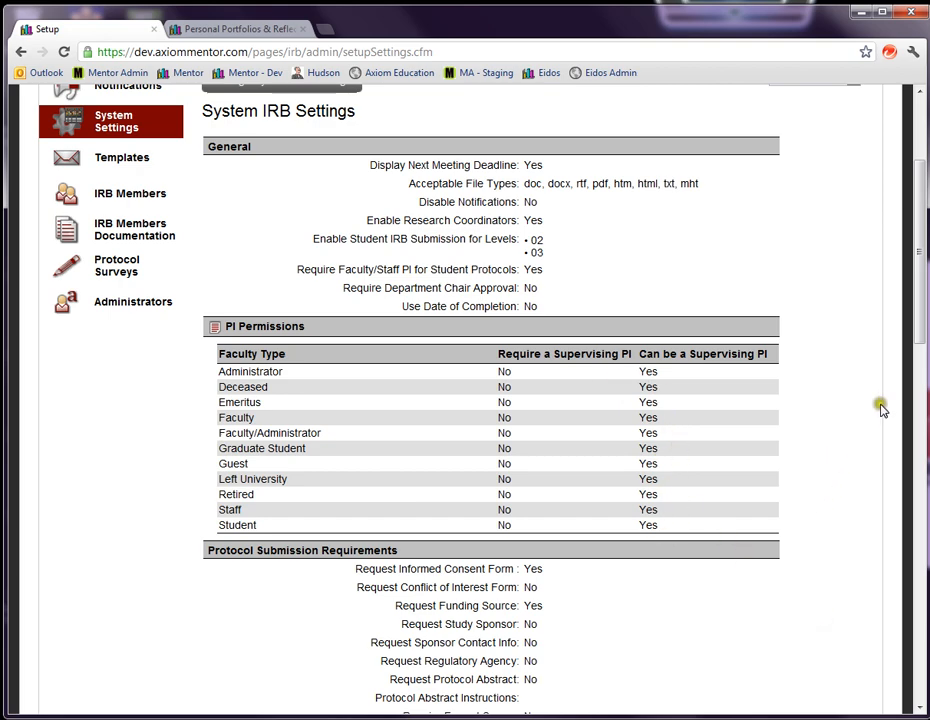
pyautogui.moveTo(920, 336); pyautogui.dragTo(924, 316)
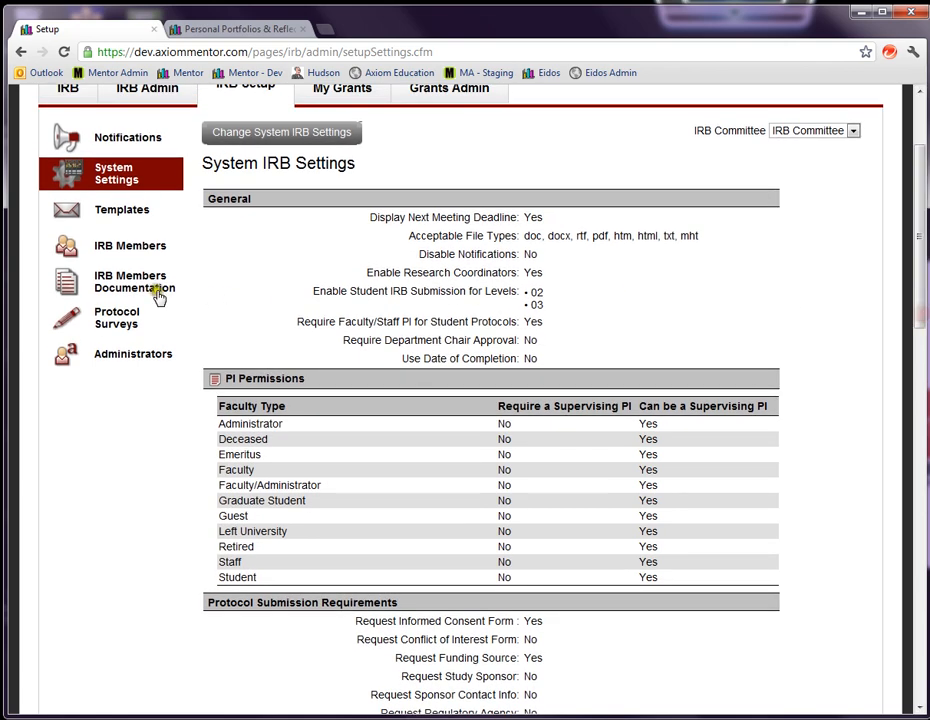
pyautogui.click(114, 213)
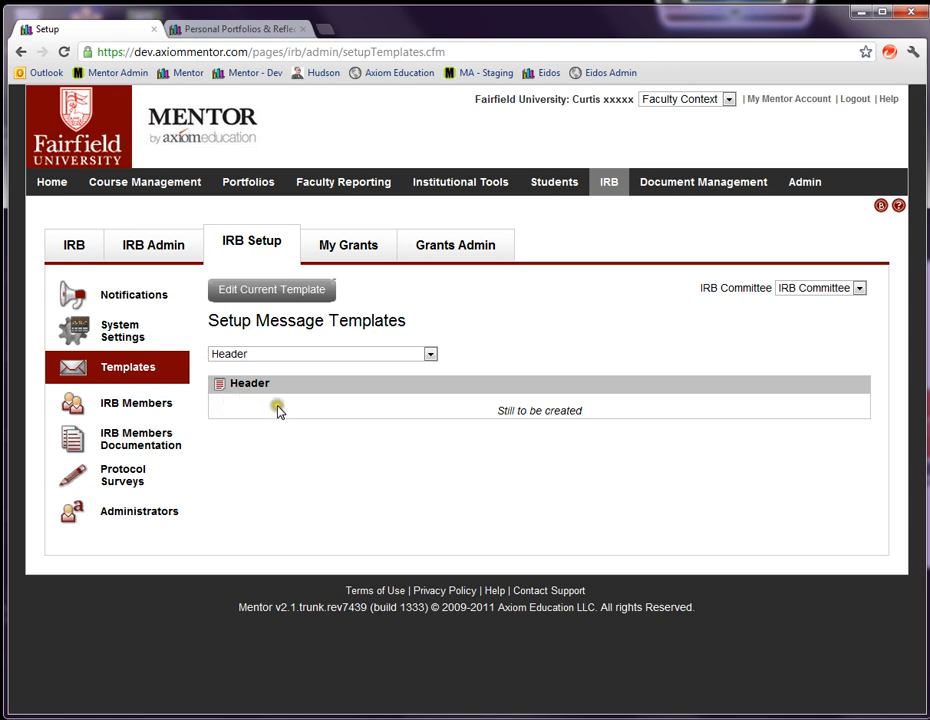
pyautogui.click(363, 356)
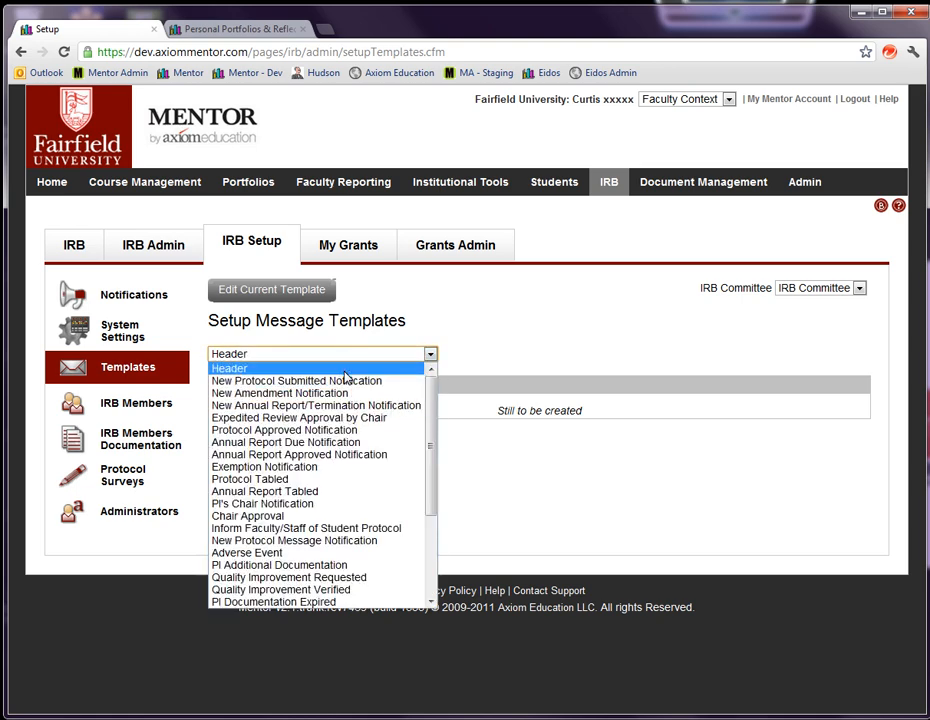
pyautogui.click(352, 430)
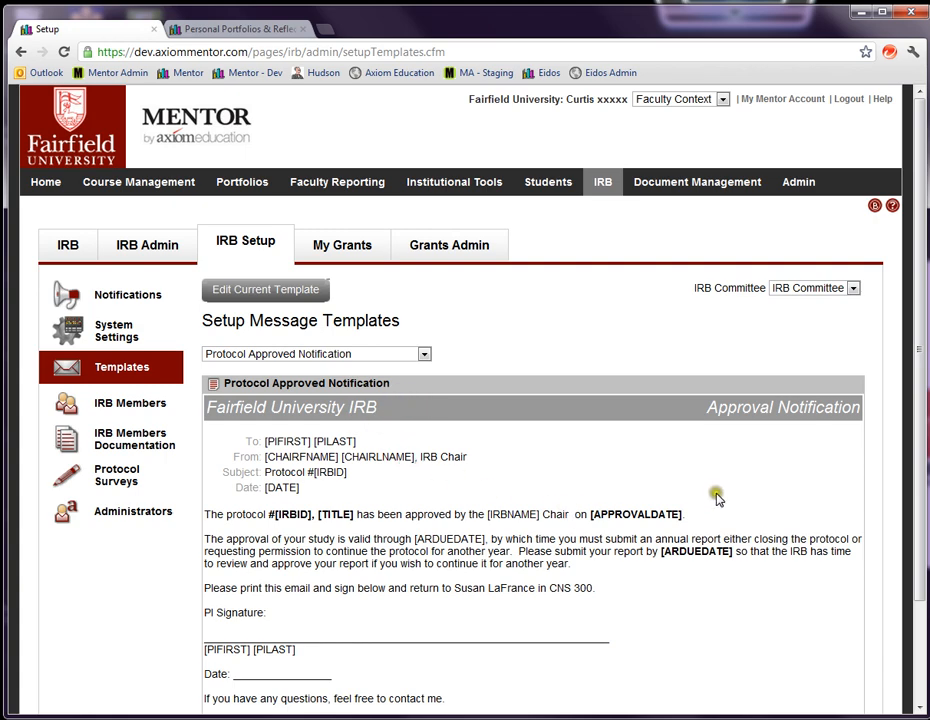
pyautogui.moveTo(918, 480); pyautogui.dragTo(905, 544)
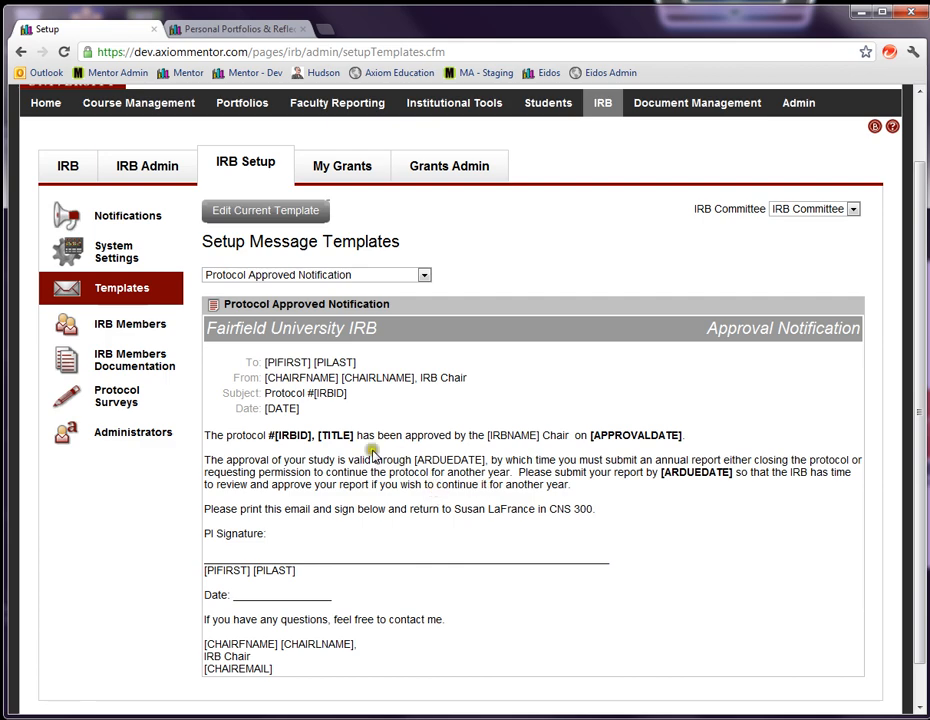
# Step: Open the Protocol Approved Notification template for editing, examine its variables such as [PIFIRST], [PILAST] and [TITLE], and cancel the edit
pyautogui.click(212, 307)
pyautogui.click(212, 310)
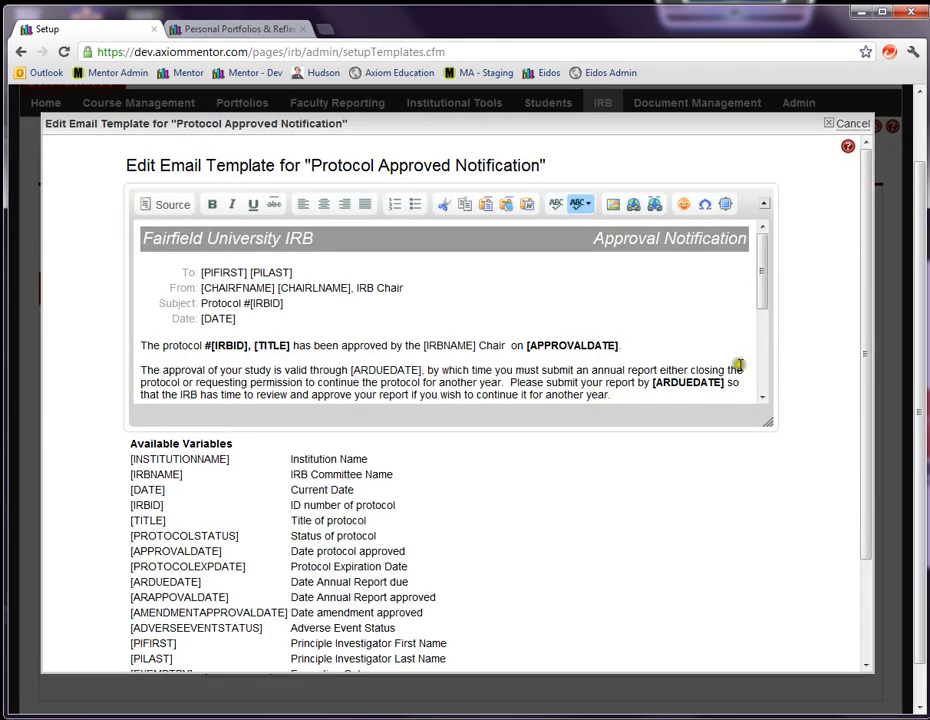
pyautogui.click(764, 307)
pyautogui.moveTo(764, 303); pyautogui.dragTo(761, 330)
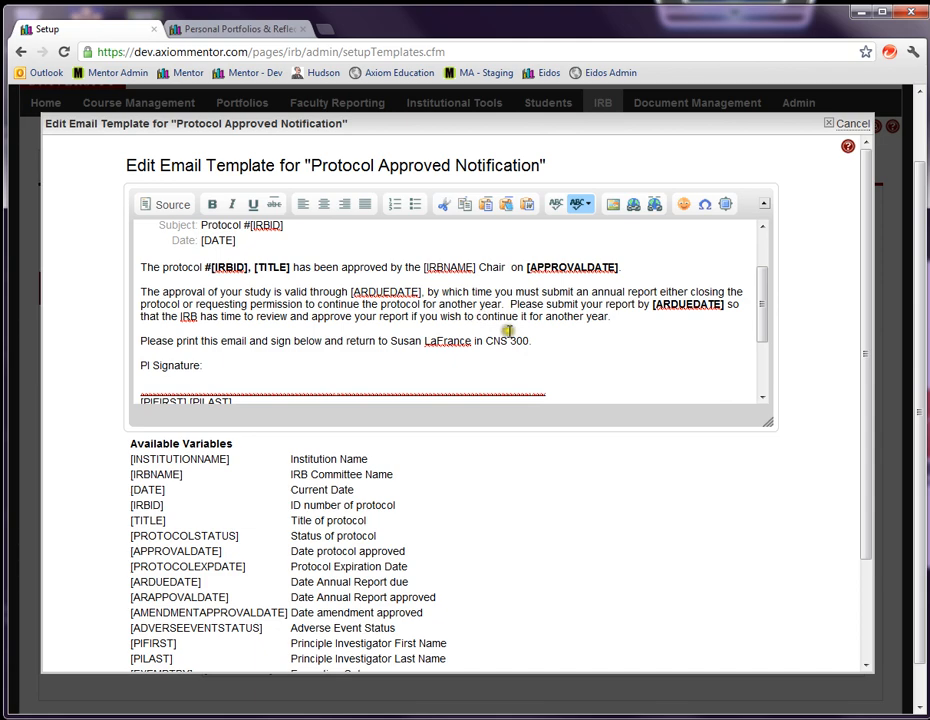
pyautogui.moveTo(762, 328); pyautogui.dragTo(760, 301)
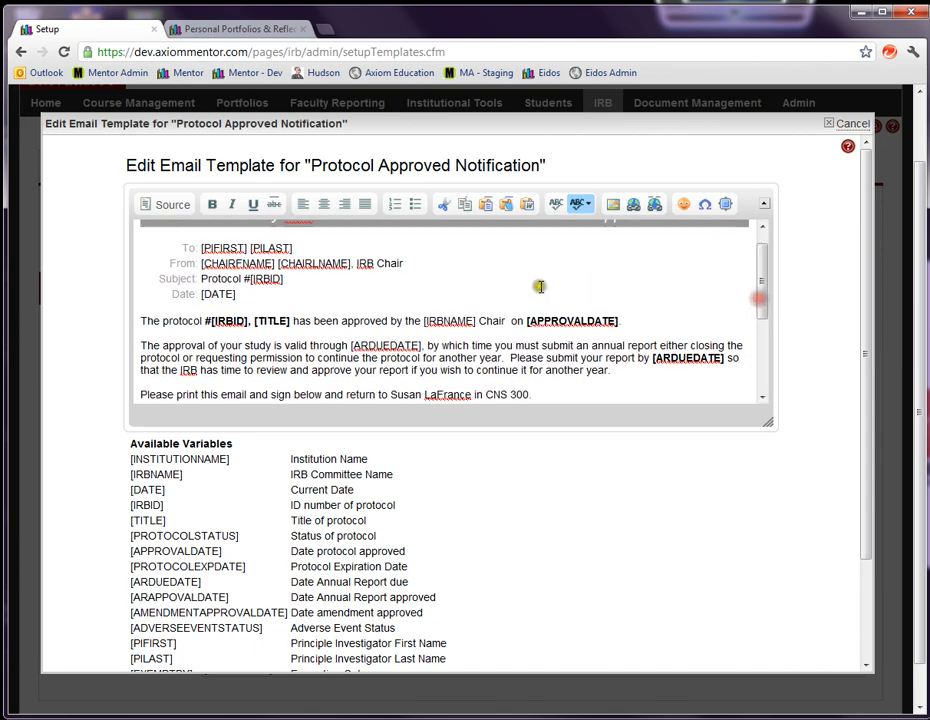
pyautogui.moveTo(300, 248); pyautogui.dragTo(200, 248)
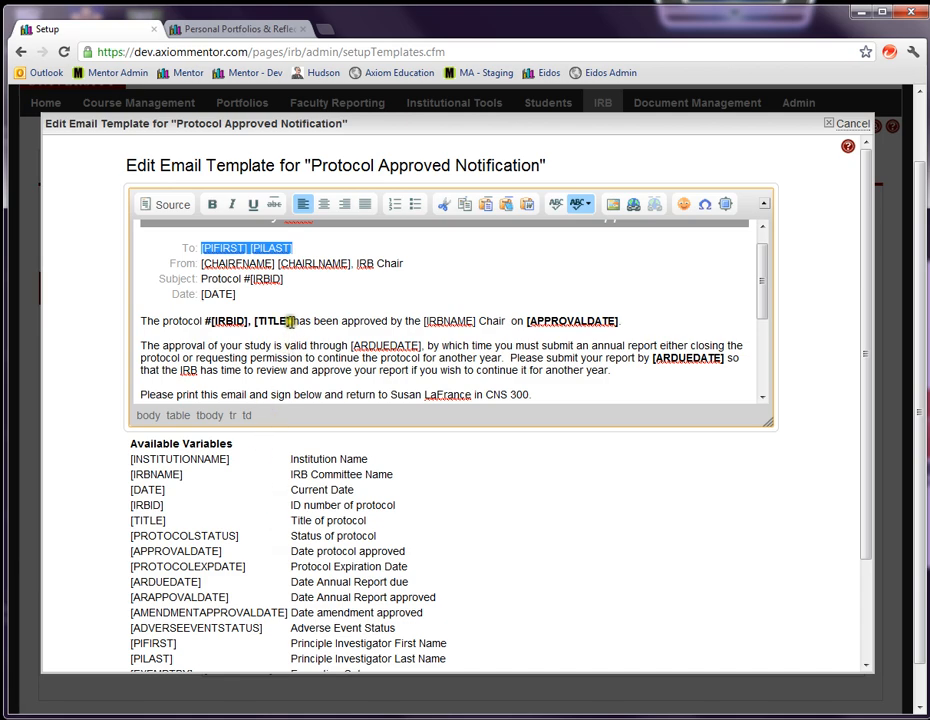
pyautogui.moveTo(290, 321); pyautogui.dragTo(255, 322)
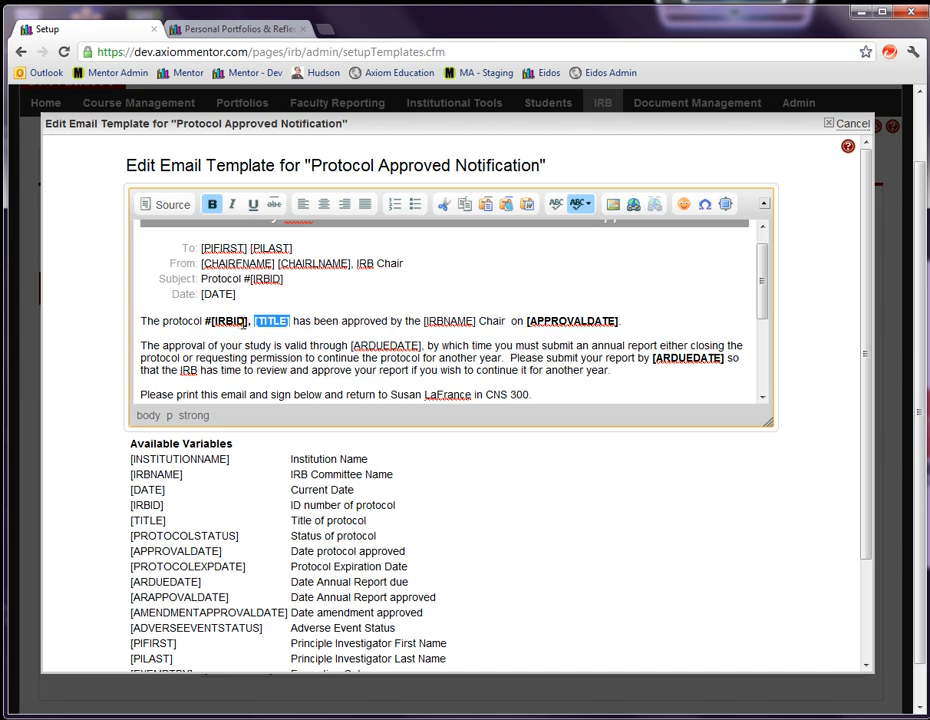
pyautogui.write(',')
pyautogui.click(851, 124)
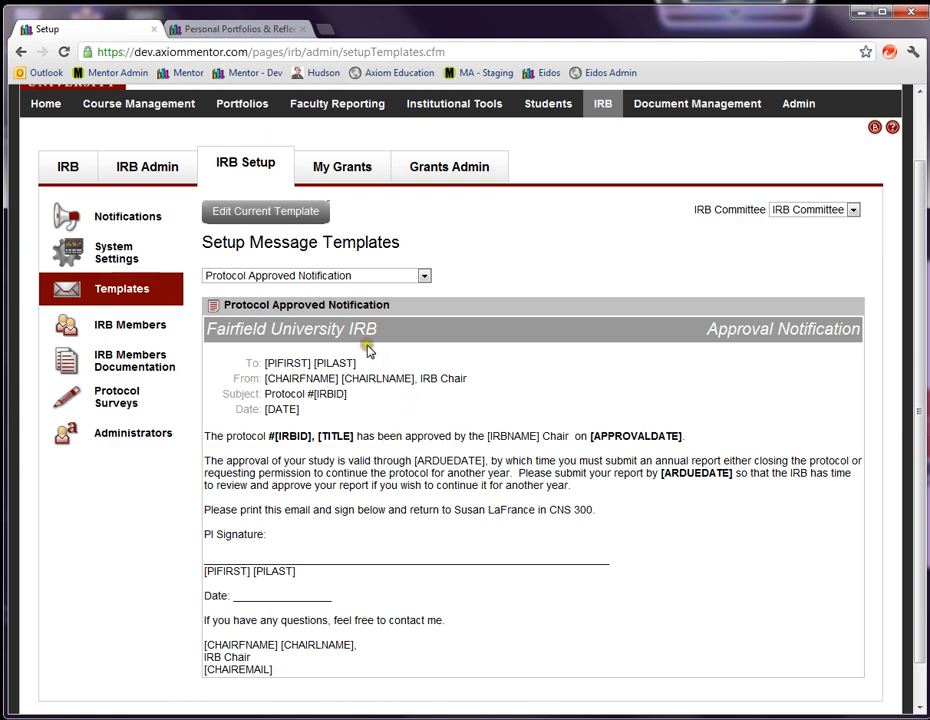
# Step: Look through the list of available message templates, keeping Protocol Approved Notification selected
pyautogui.click(352, 276)
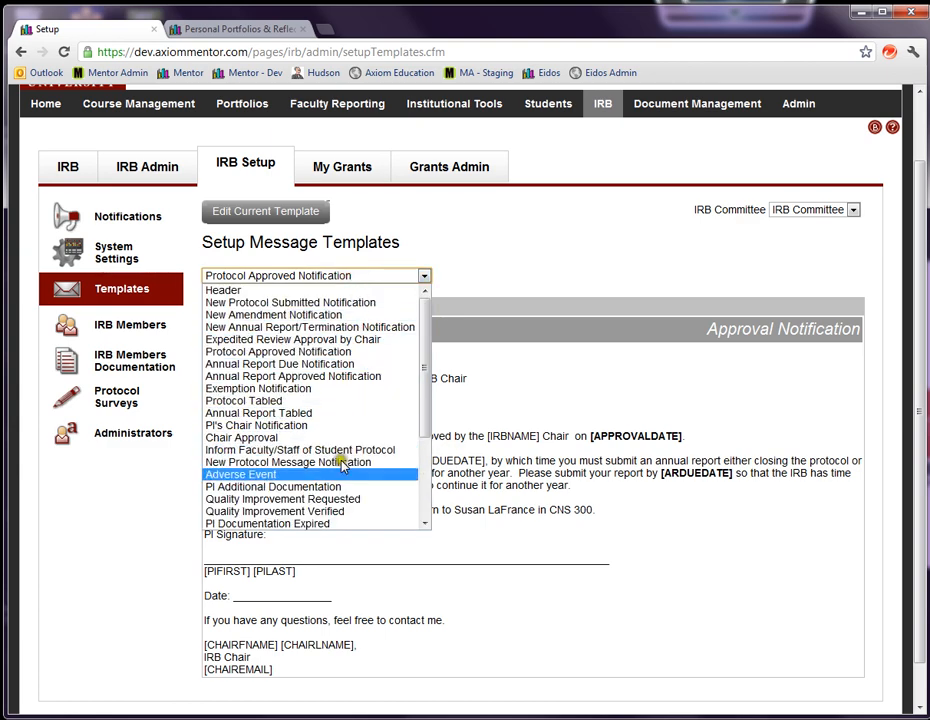
pyautogui.moveTo(421, 377)
pyautogui.mouseDown()
pyautogui.moveTo(421, 469)
pyautogui.moveTo(418, 297)
pyautogui.moveTo(421, 357)
pyautogui.mouseUp()
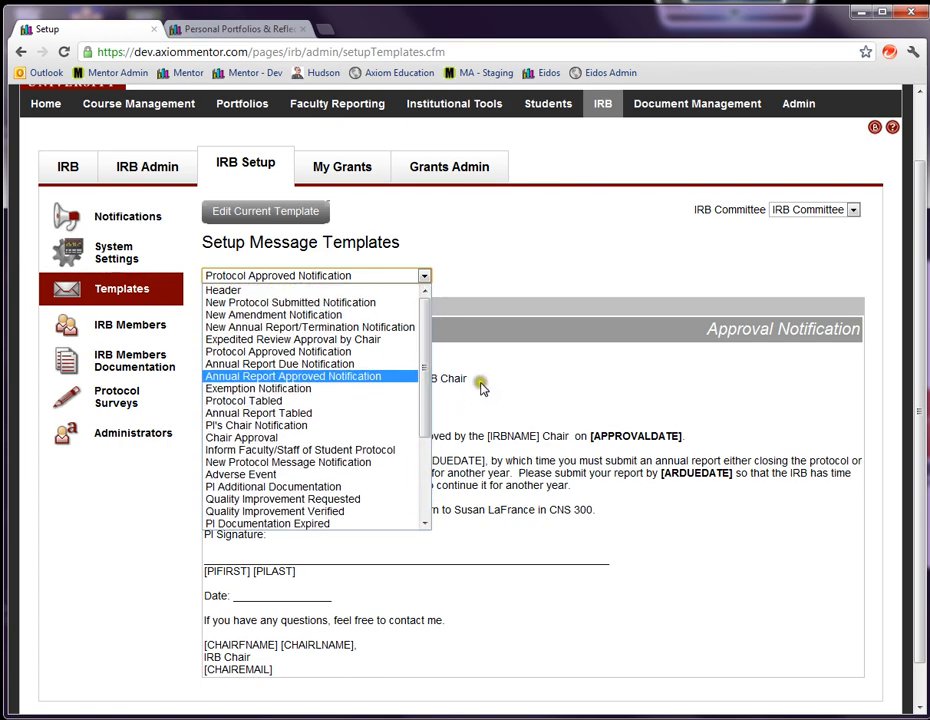
pyautogui.click(510, 369)
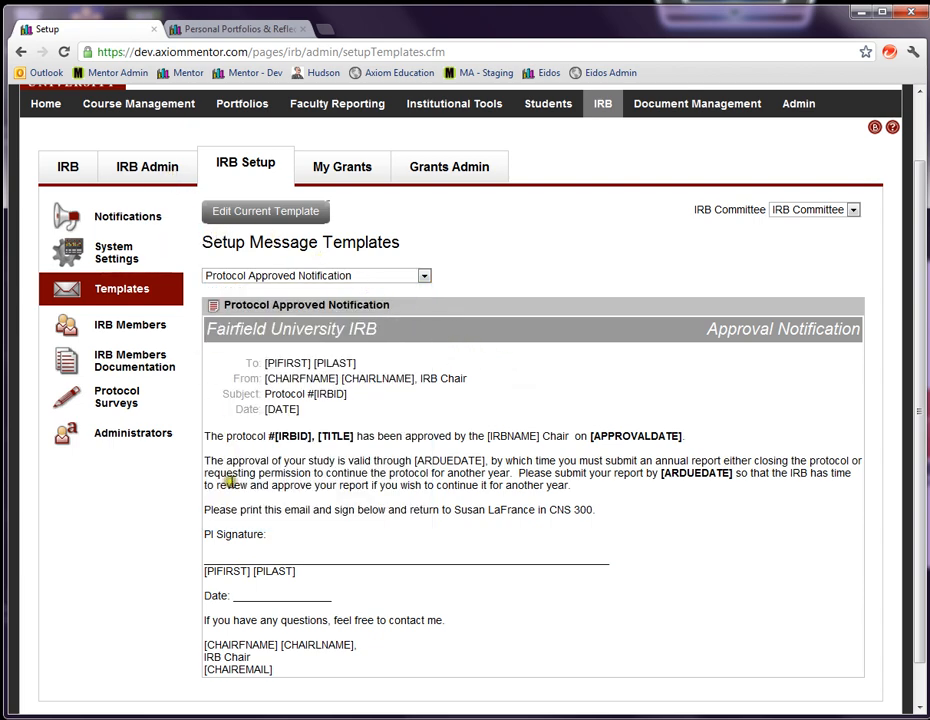
# Step: Open the IRB Members list, view the form for messaging the members, and cancel the message
pyautogui.click(138, 330)
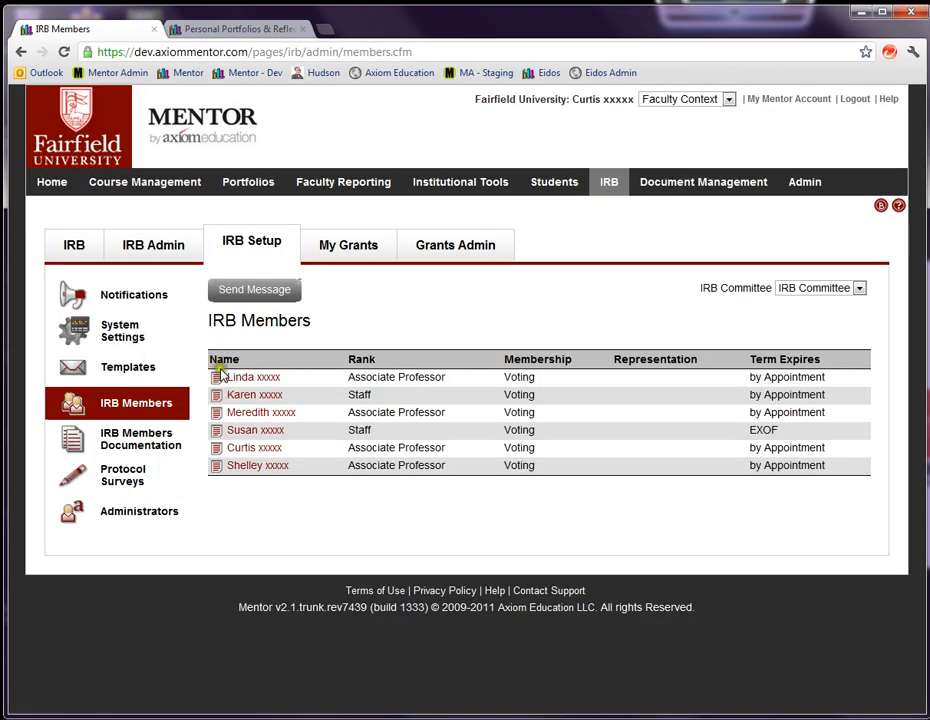
pyautogui.click(266, 297)
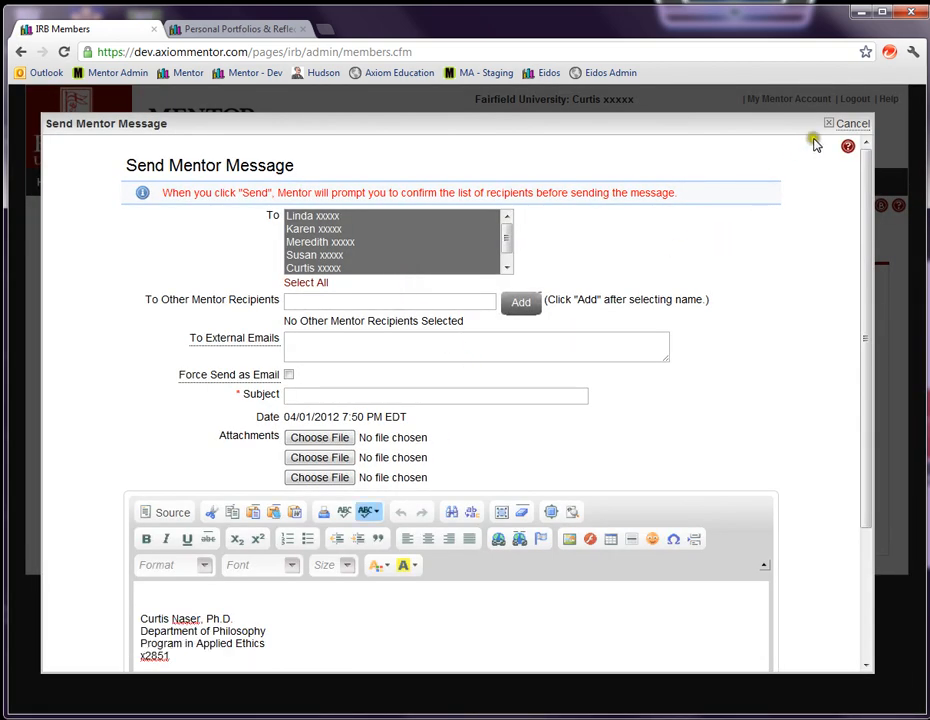
pyautogui.click(850, 123)
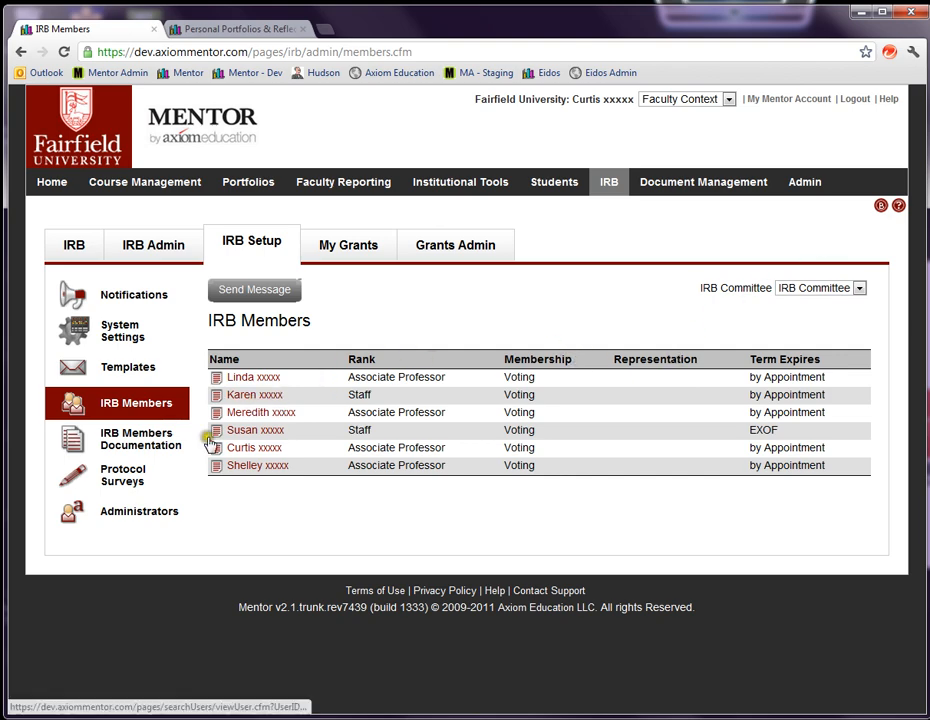
# Step: View the IRB Members Documentation list, and open the Test Survey from the IRB Committee's protocol surveys
pyautogui.click(145, 447)
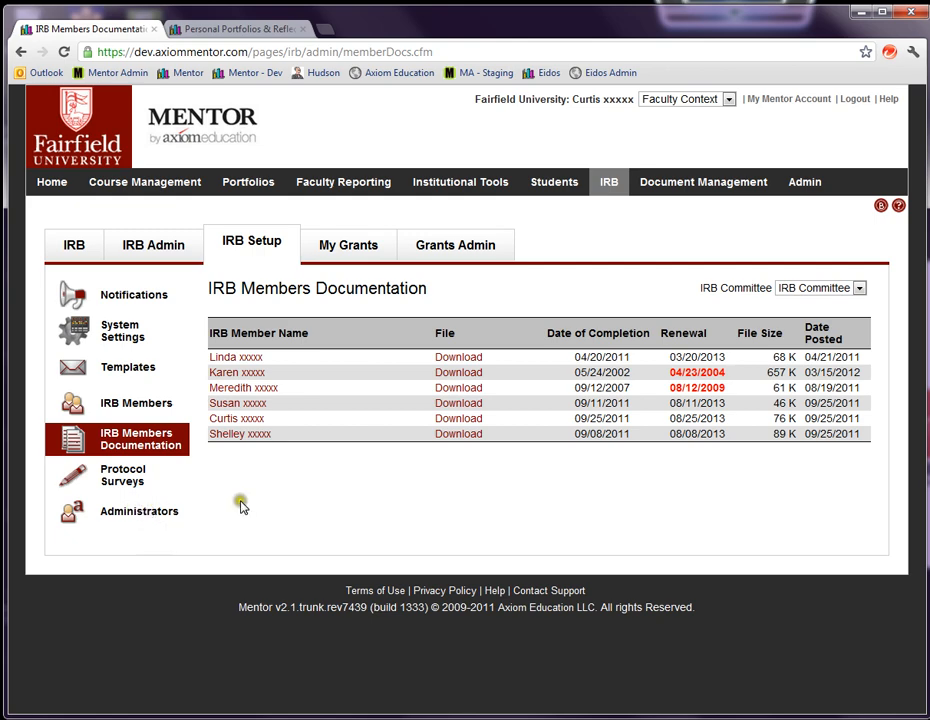
pyautogui.click(121, 491)
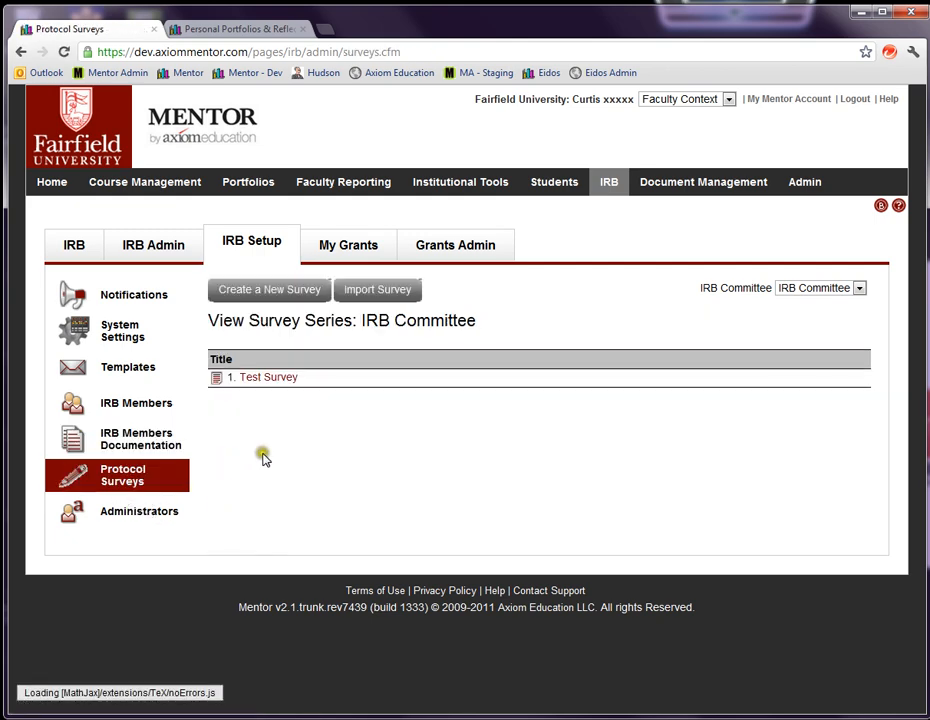
pyautogui.click(279, 379)
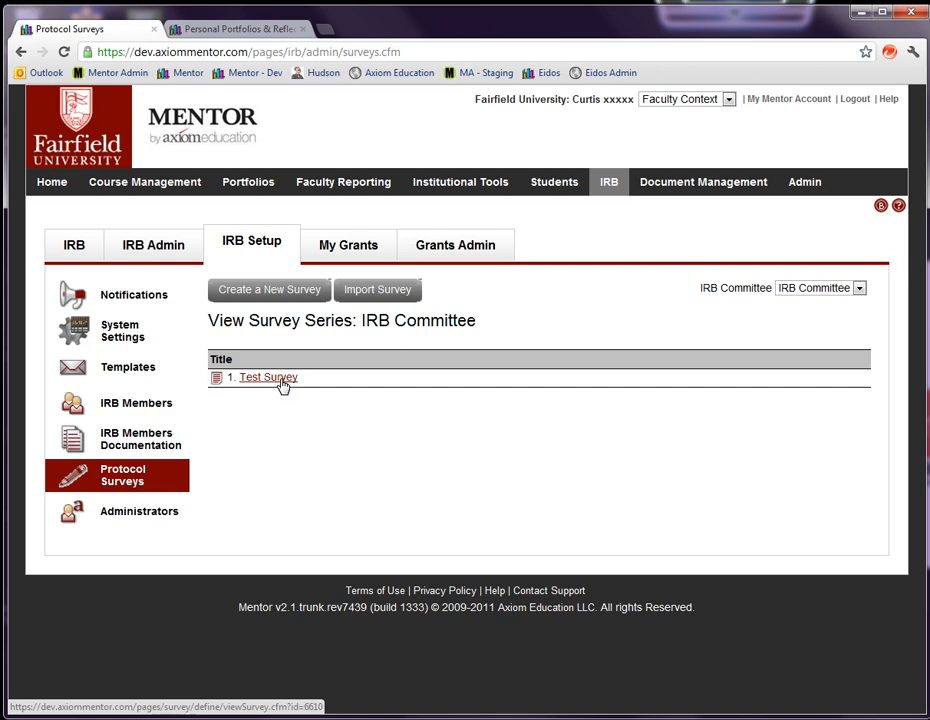
pyautogui.click(281, 380)
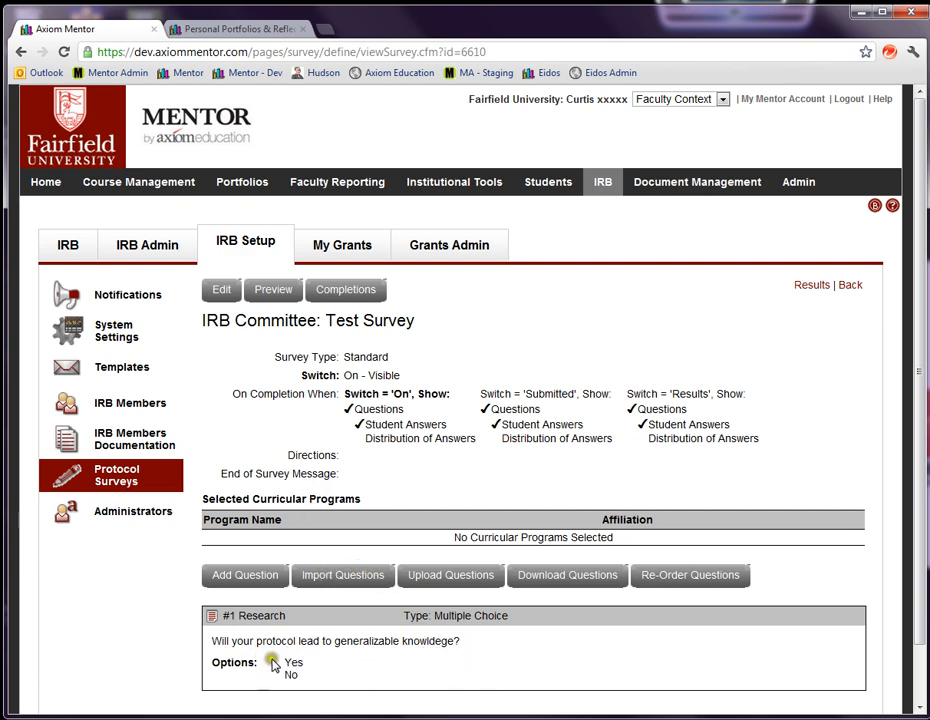
# Step: Start a new Test Survey question with the short name Exempt, examine the available question types, and cancel the question
pyautogui.click(260, 575)
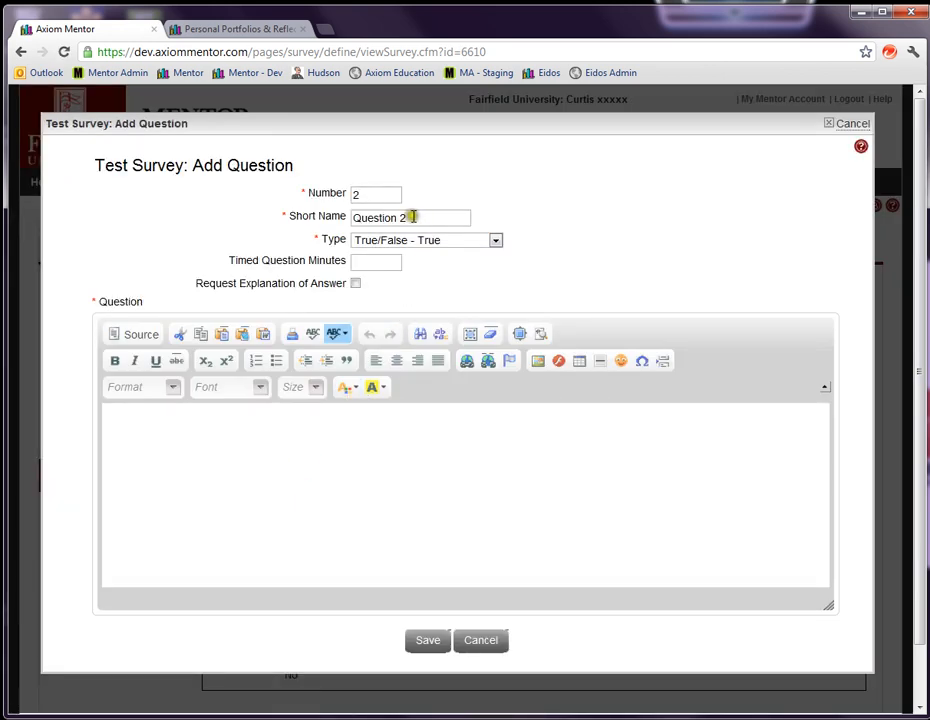
pyautogui.moveTo(411, 217); pyautogui.dragTo(350, 217)
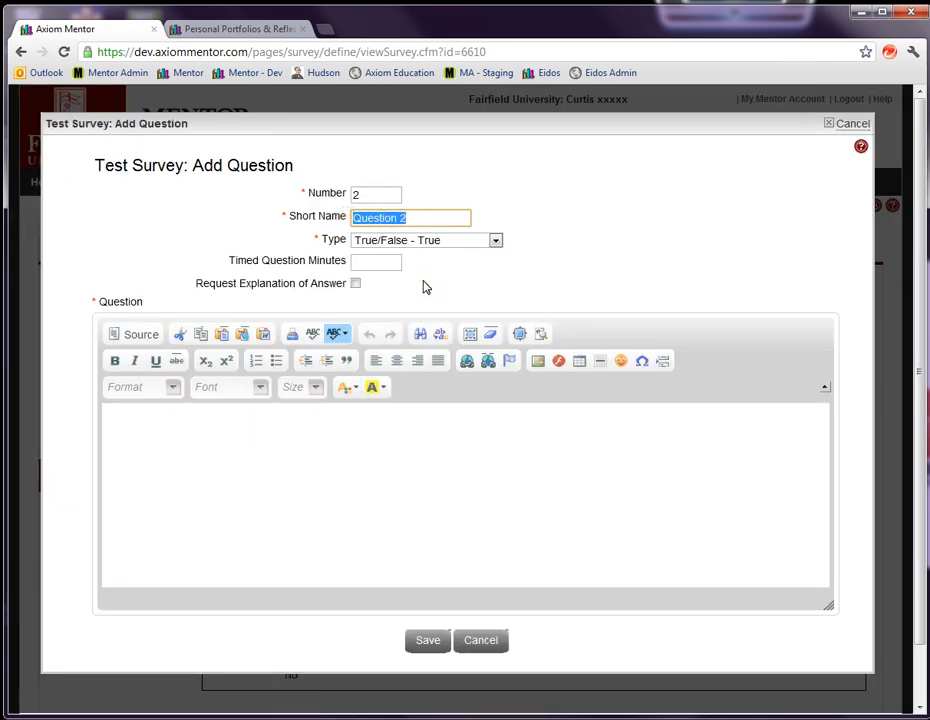
pyautogui.write('Exempt')
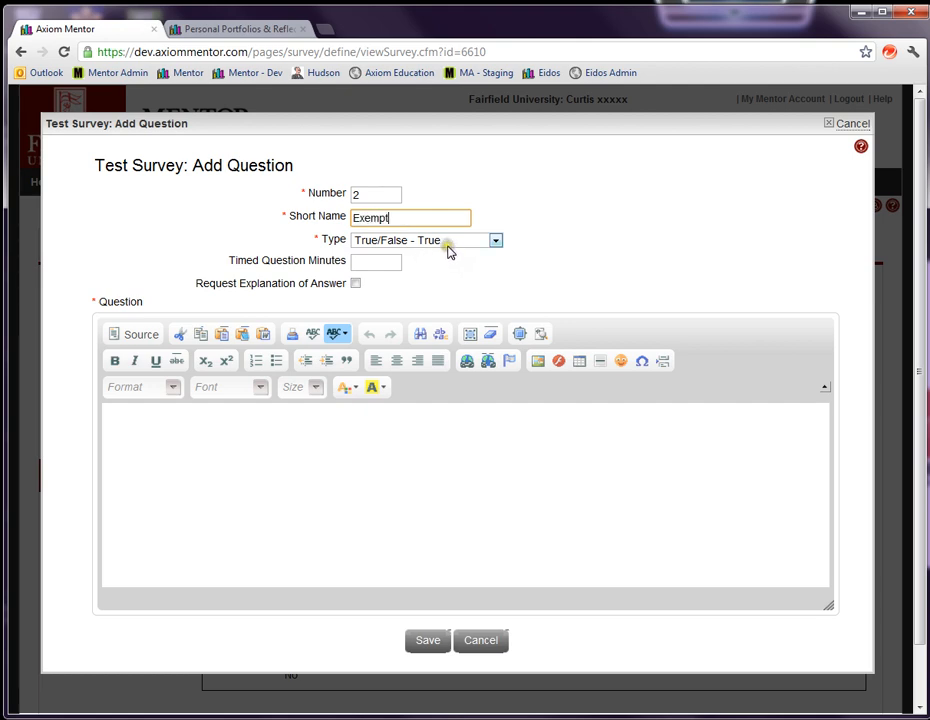
pyautogui.click(448, 244)
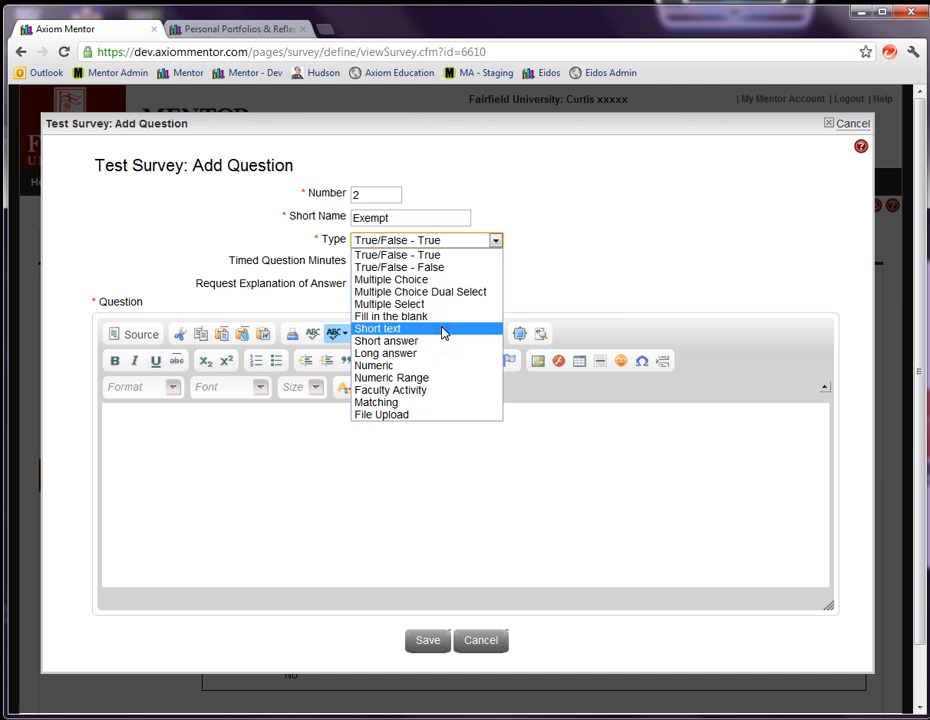
pyautogui.click(554, 283)
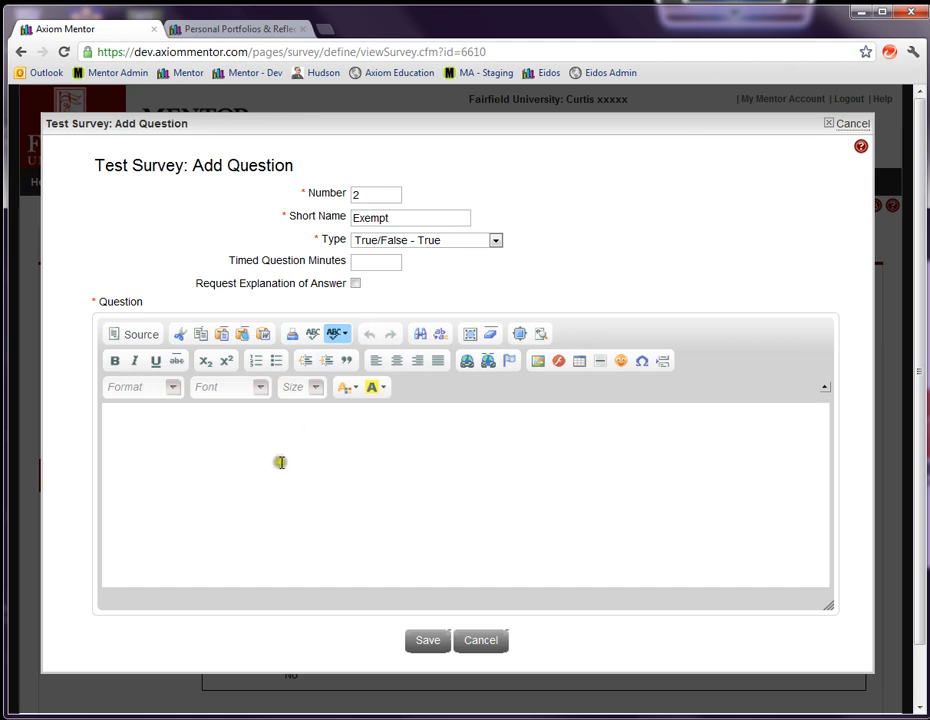
pyautogui.click(192, 450)
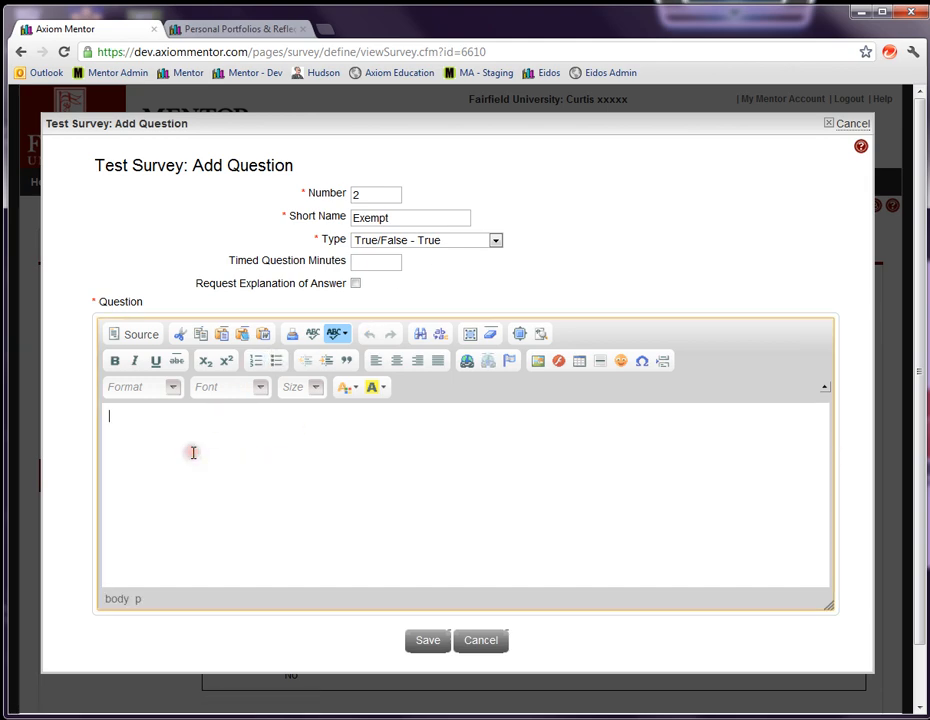
pyautogui.click(482, 641)
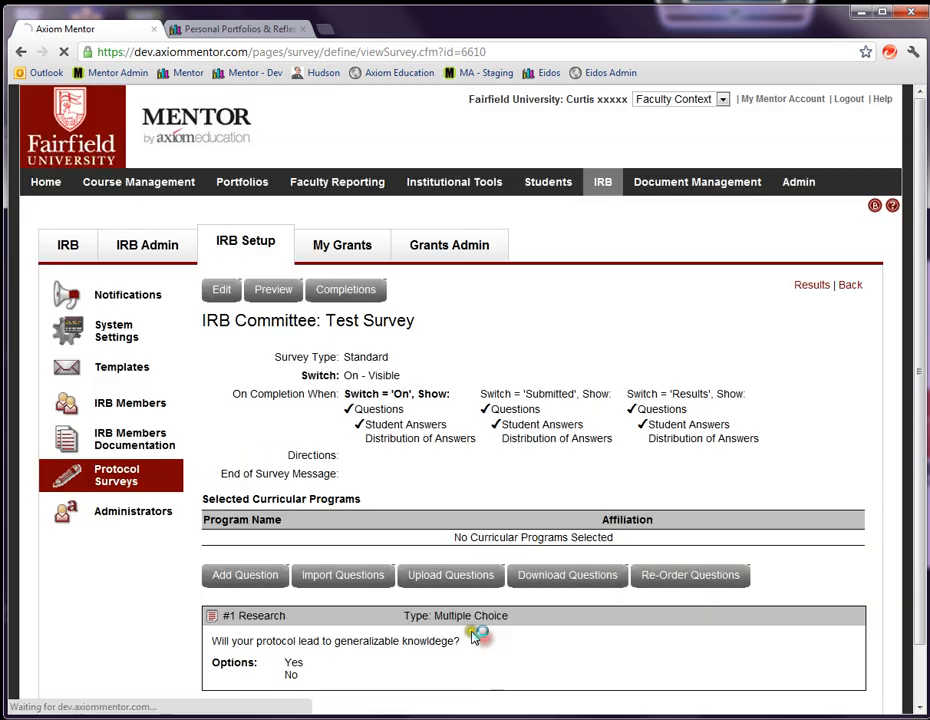
# Step: View the editable answer options of the survey's Research question and cancel without changing them
pyautogui.click(211, 615)
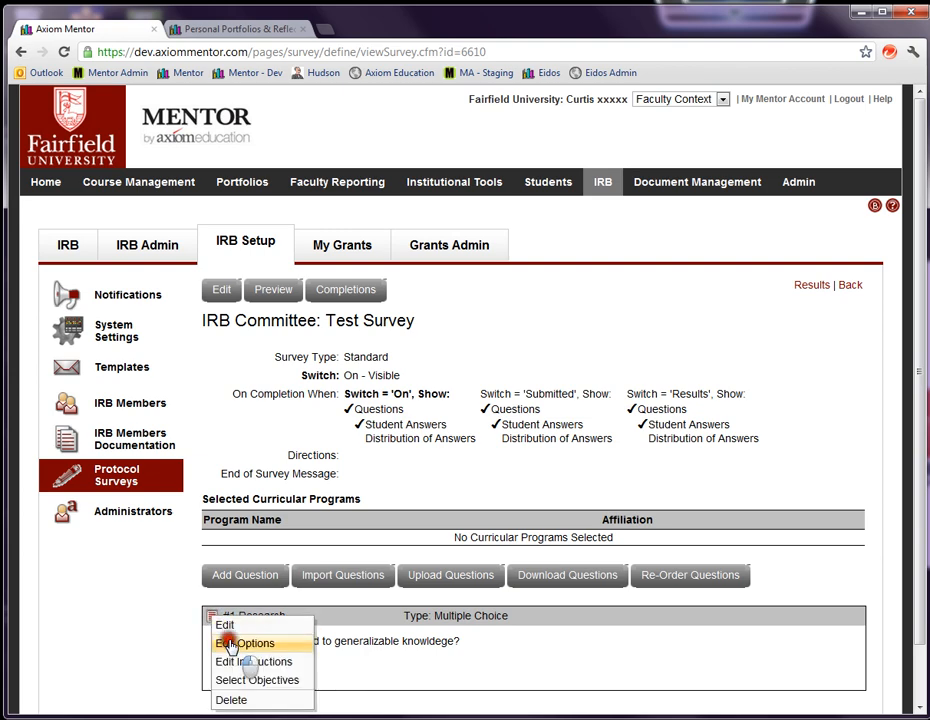
pyautogui.click(231, 645)
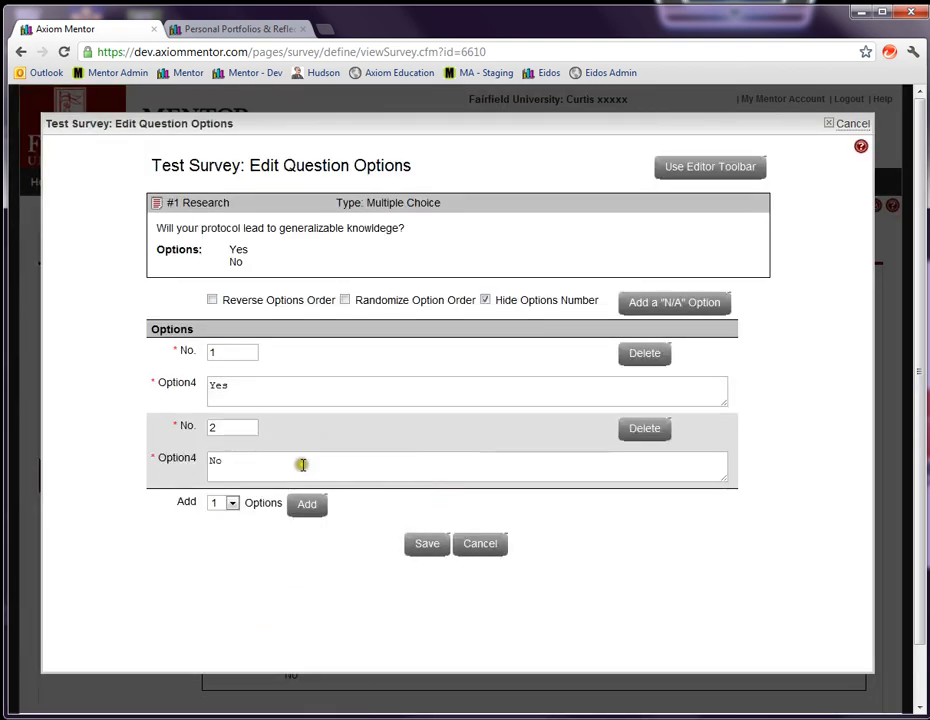
pyautogui.click(481, 545)
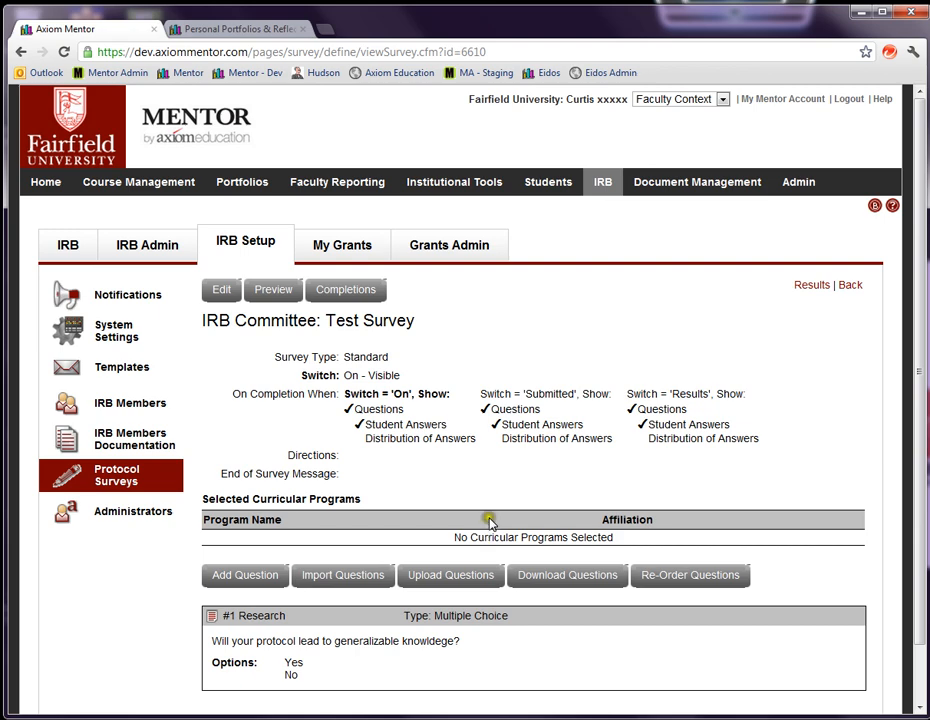
# Step: View the assigned IRB administrators and the actions available for the last one, and return to the IRB Intro portfolio page
pyautogui.click(138, 510)
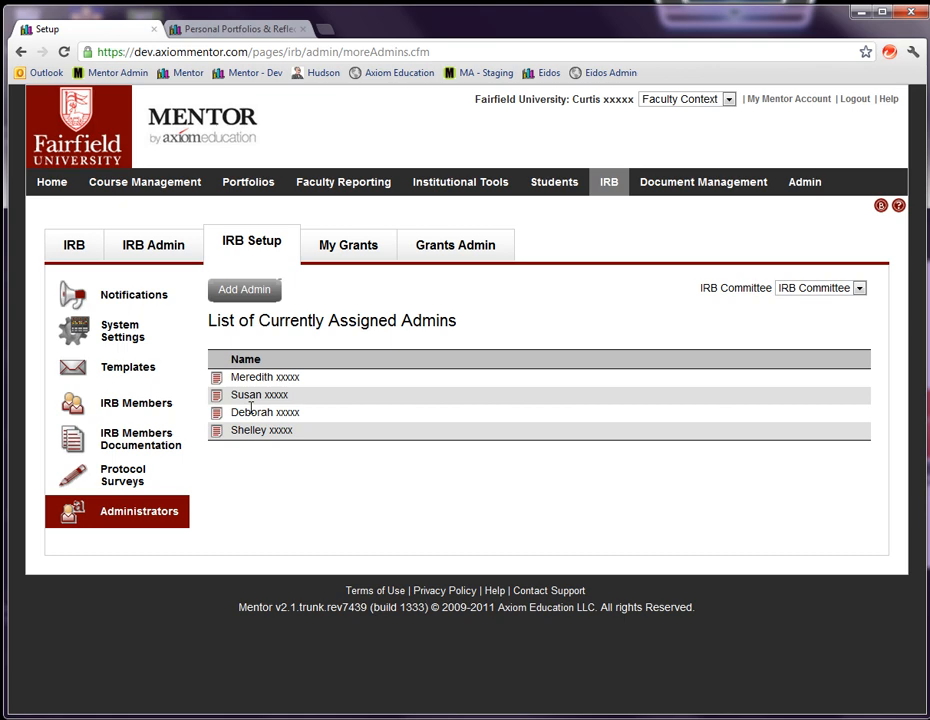
pyautogui.click(215, 431)
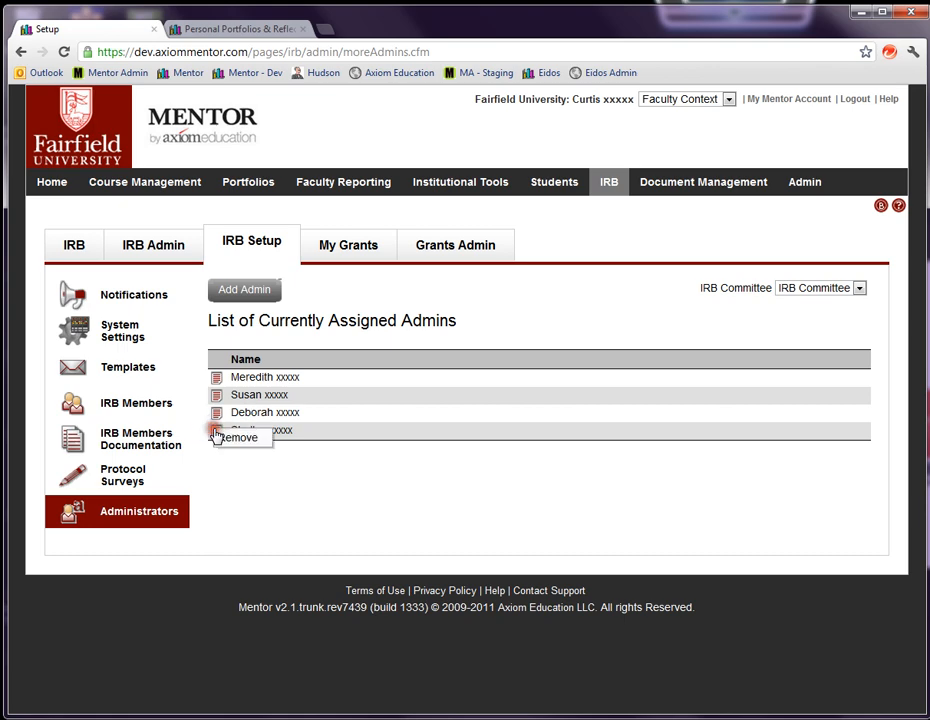
pyautogui.click(415, 421)
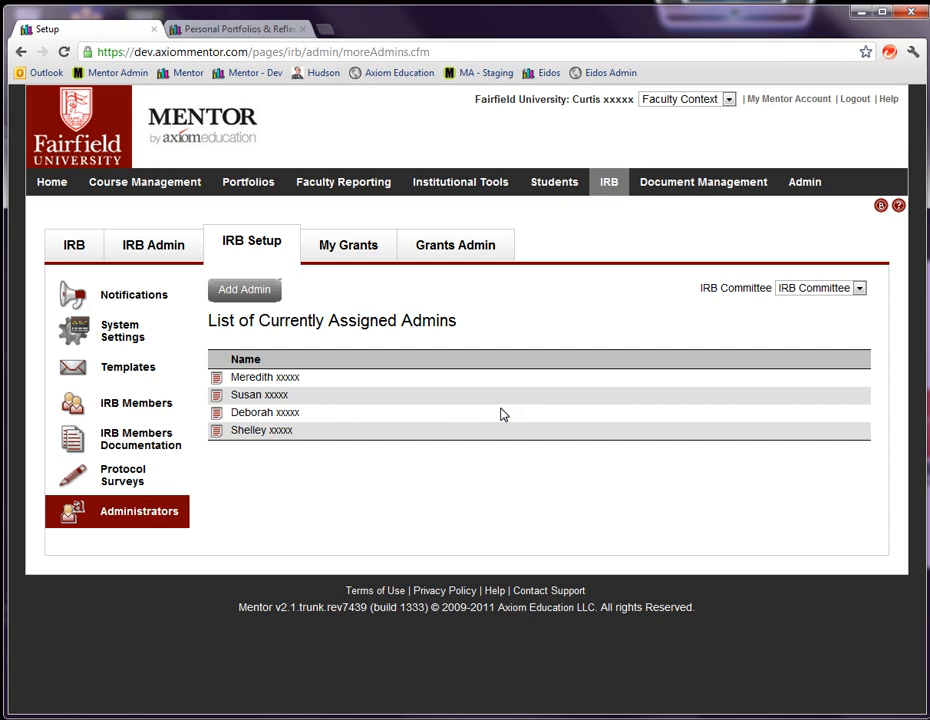
pyautogui.click(241, 30)
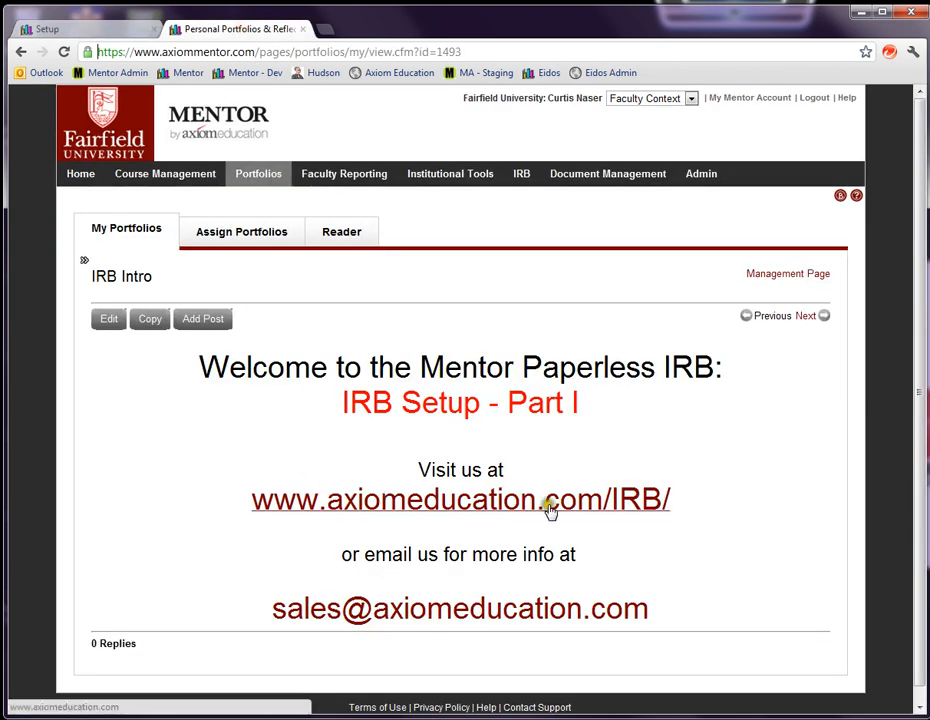